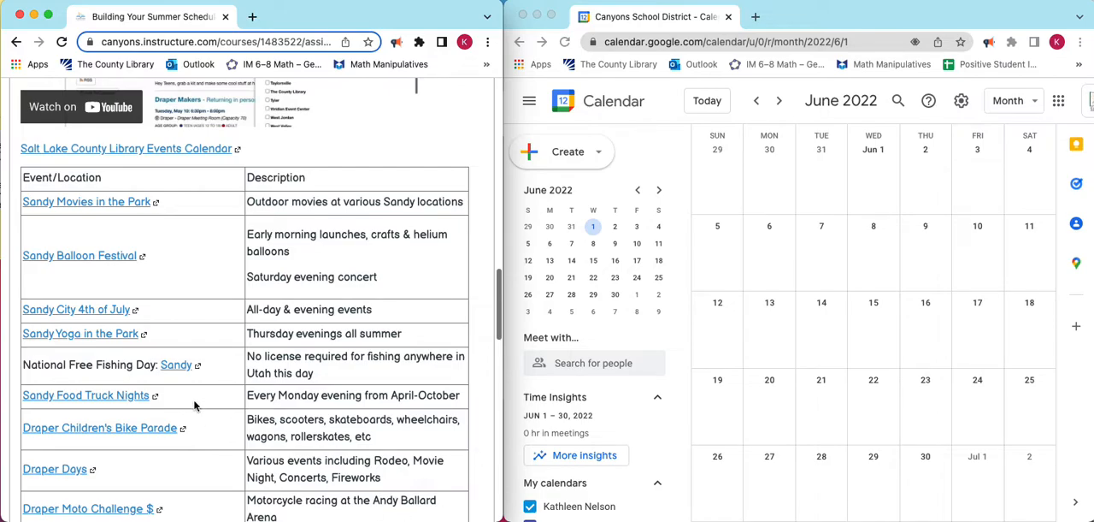
Look through the course page's table of local summer events, from Sandy Movies in the Park to Cinemark Movie Clubhouse.
scroll(187, 272, up, 1)
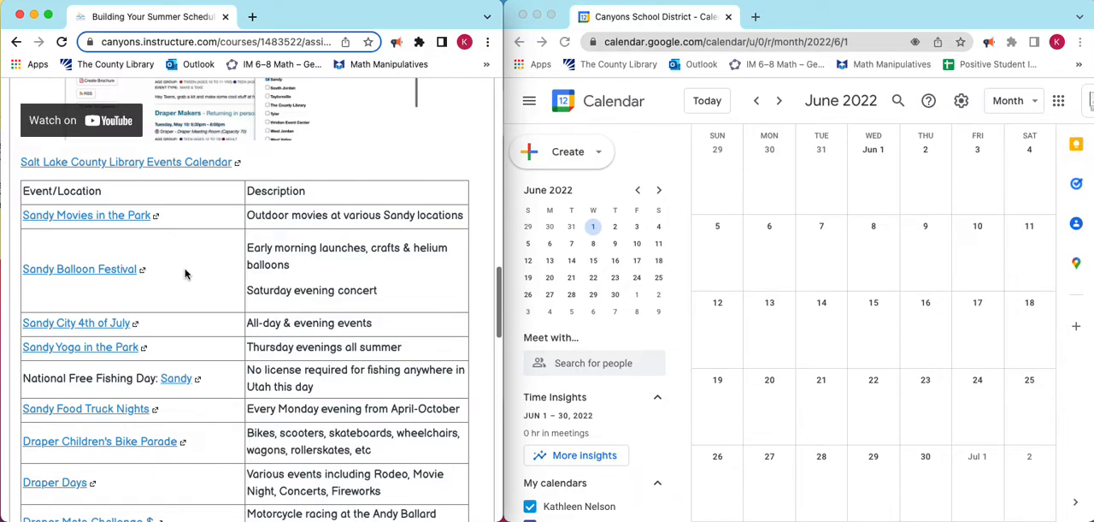
scroll(185, 274, down, 3)
scroll(186, 274, down, 5)
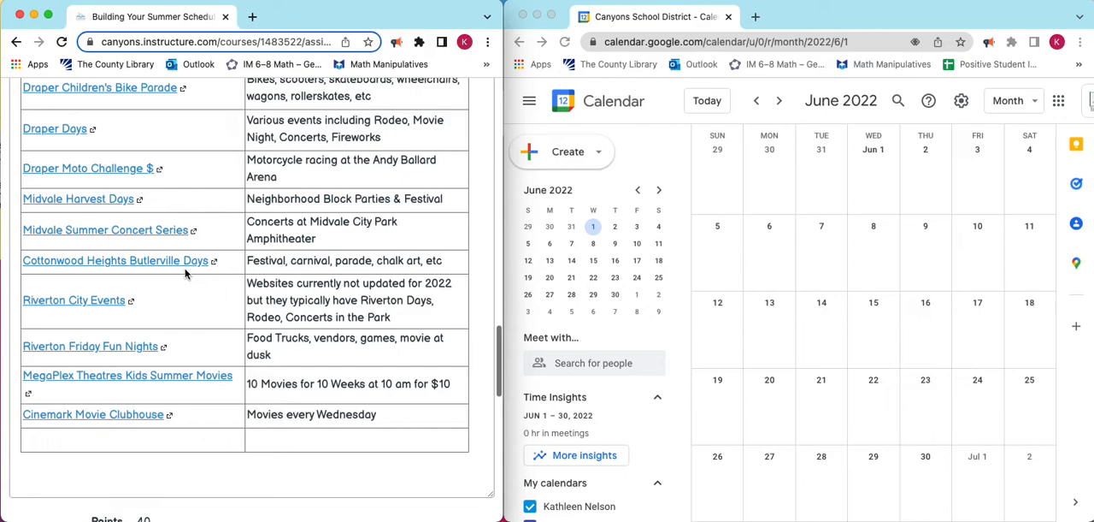
scroll(185, 273, up, 8)
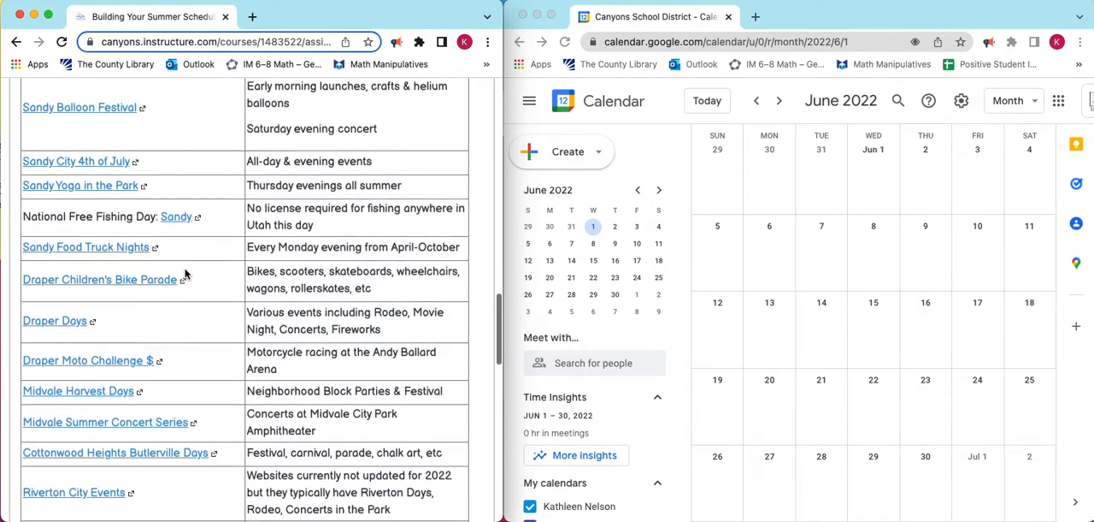
scroll(185, 273, up, 1)
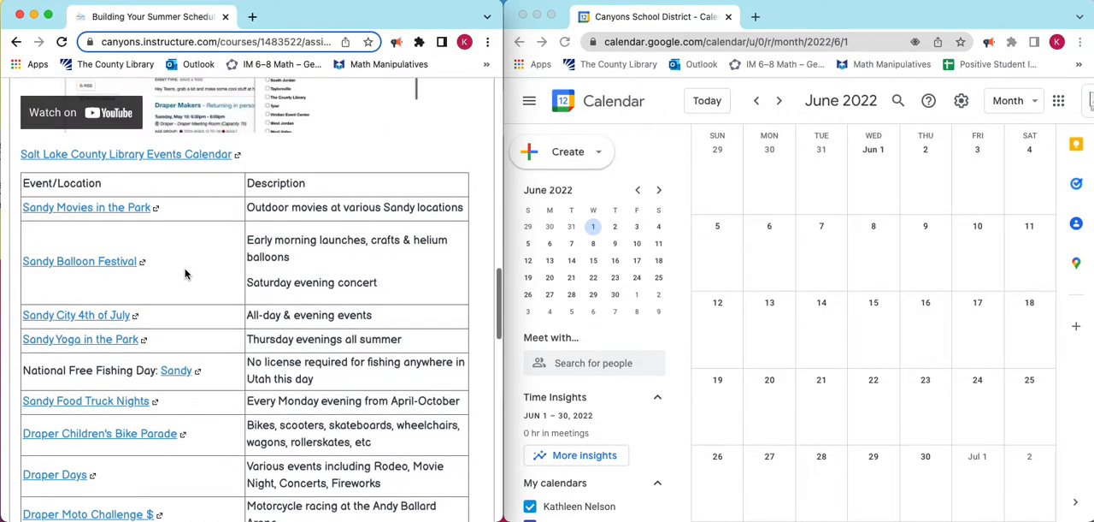
scroll(186, 274, down, 2)
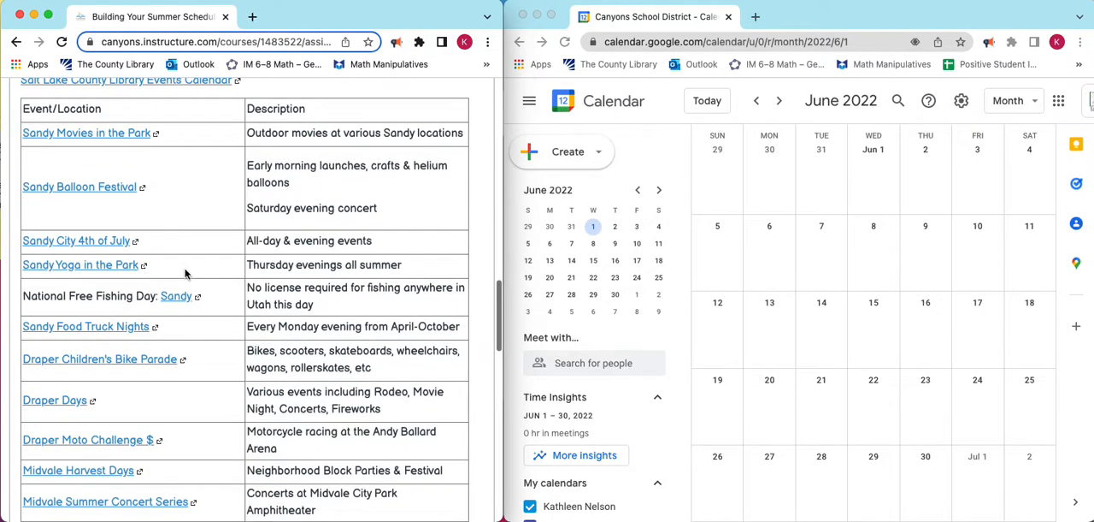
scroll(184, 273, down, 2)
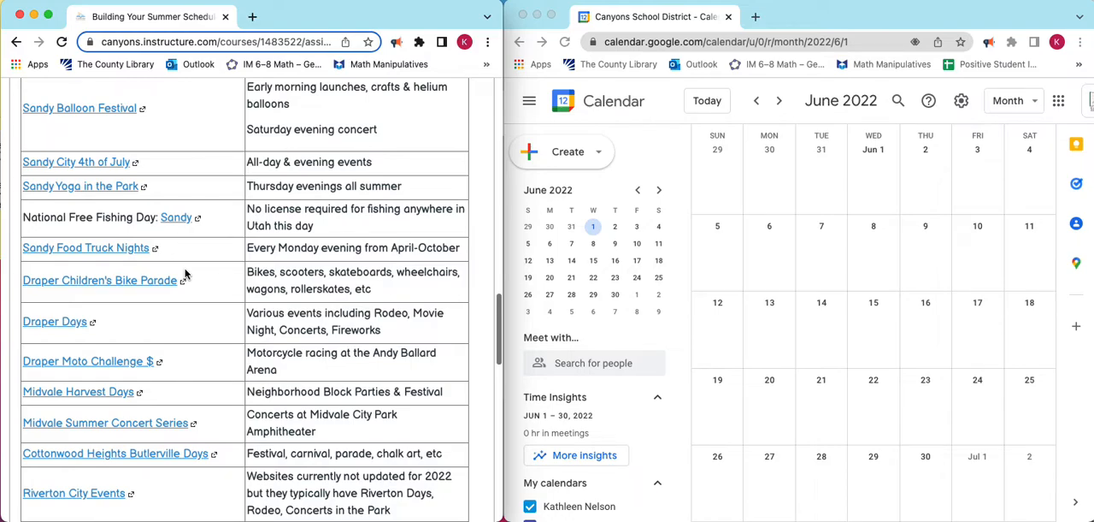
scroll(185, 274, down, 2)
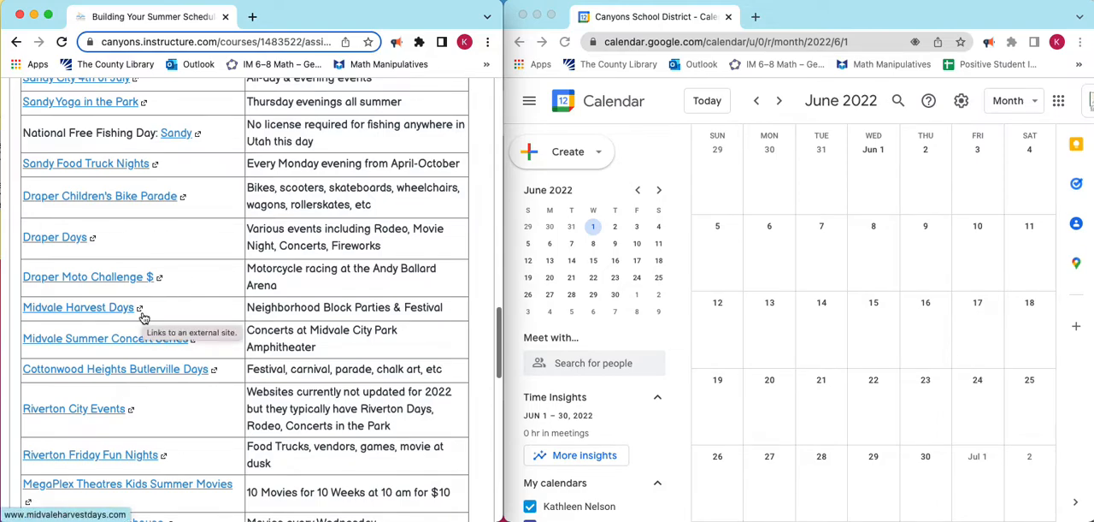
scroll(144, 316, down, 1)
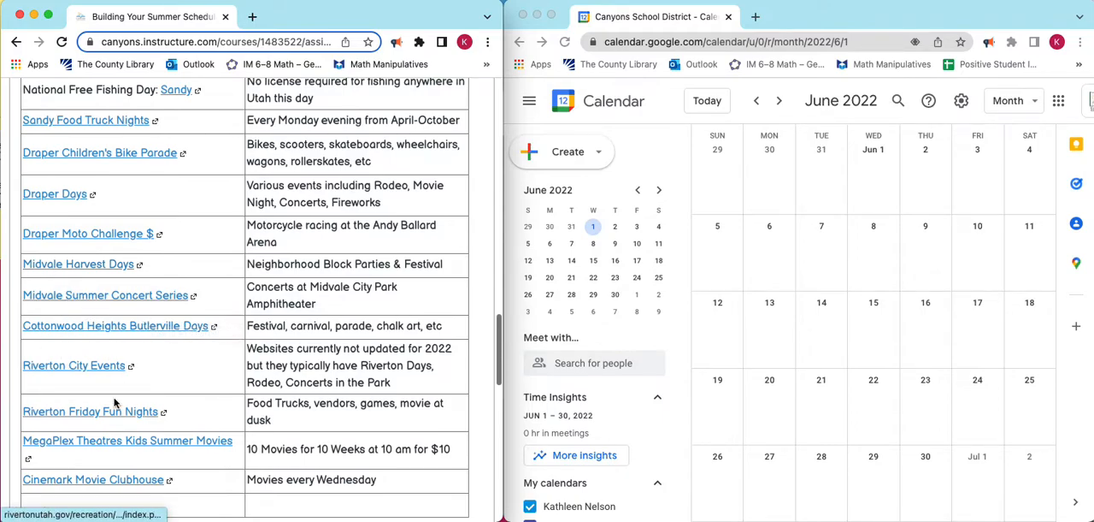
scroll(95, 389, up, 4)
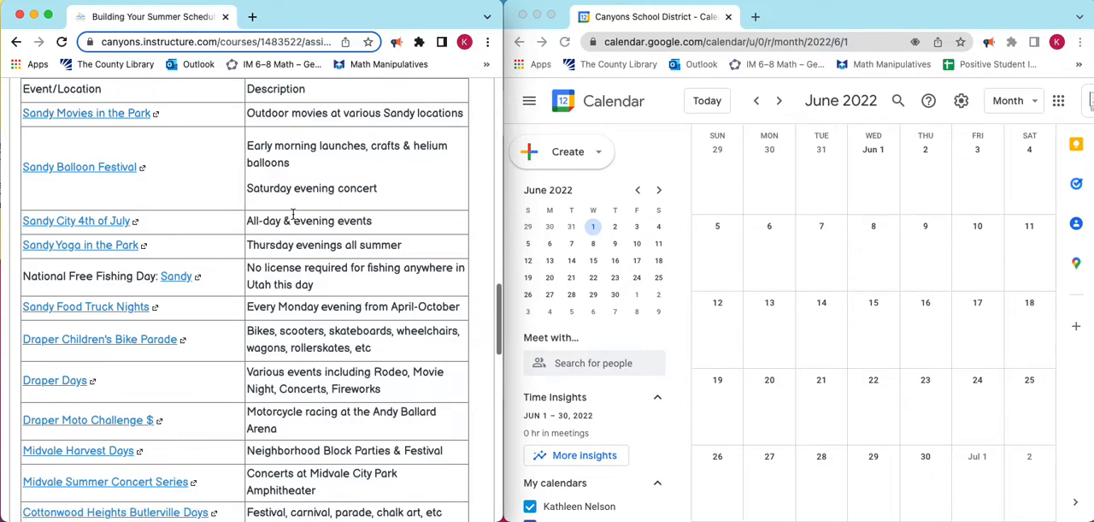
scroll(295, 219, up, 1)
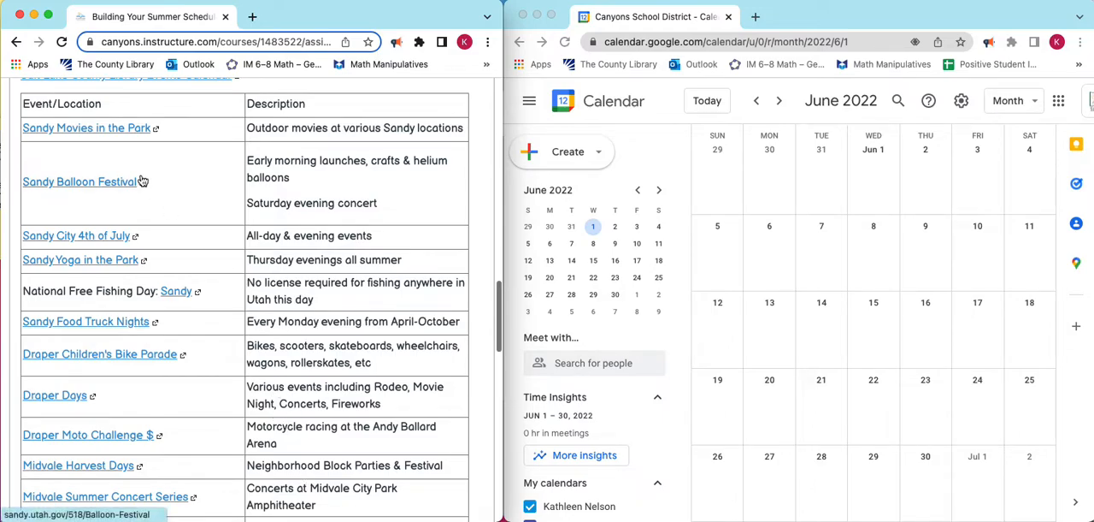
Open the Sandy Balloon Festival page and read the dates, times and places of its launches, glow and 5K.
click(50, 184)
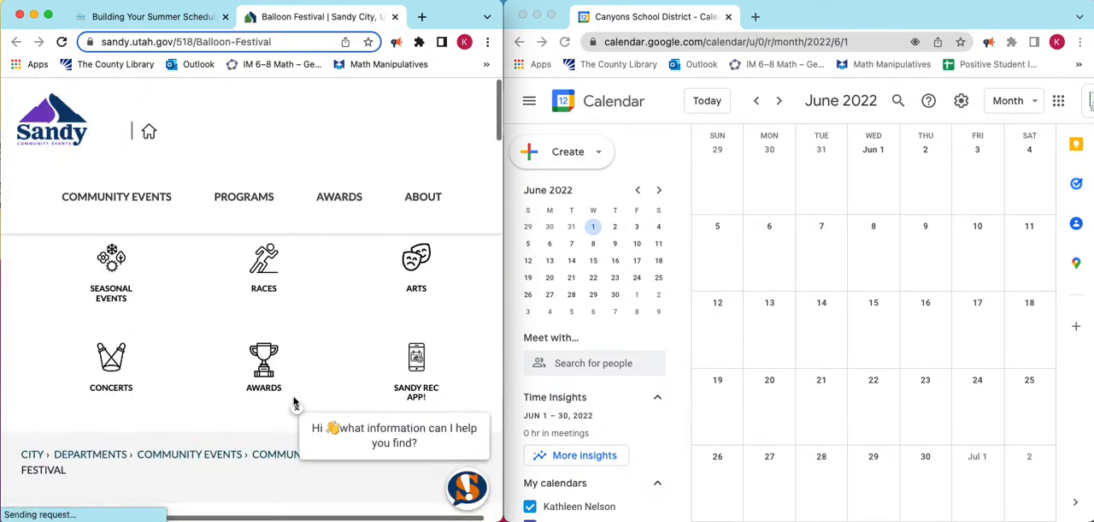
scroll(246, 239, down, 4)
scroll(246, 239, down, 5)
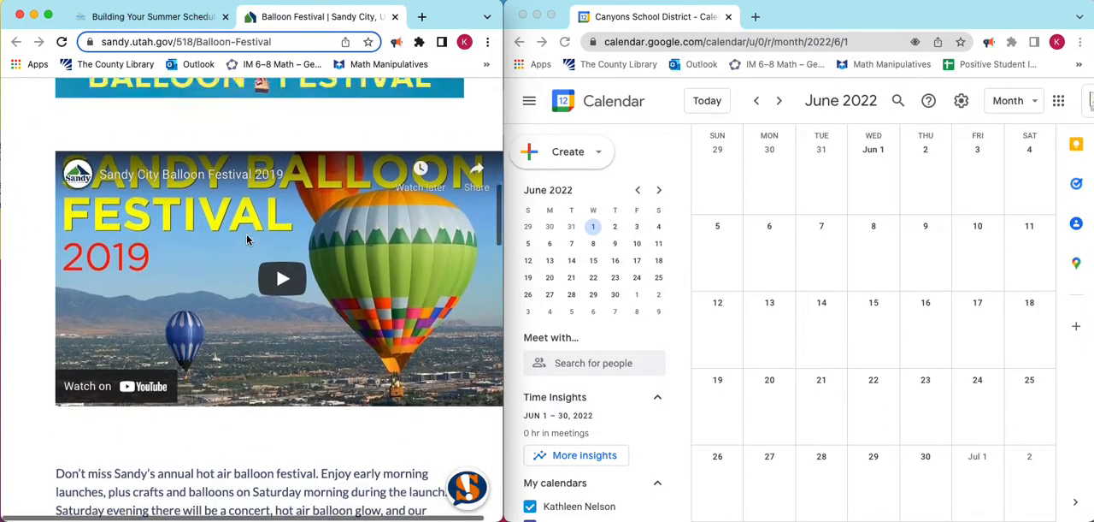
scroll(246, 239, up, 4)
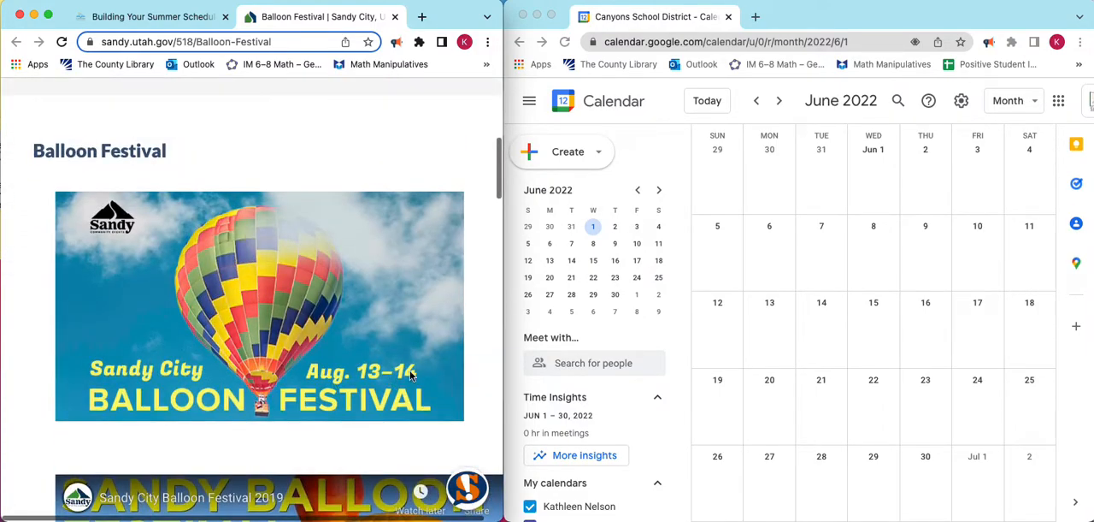
scroll(331, 322, down, 9)
scroll(330, 322, down, 1)
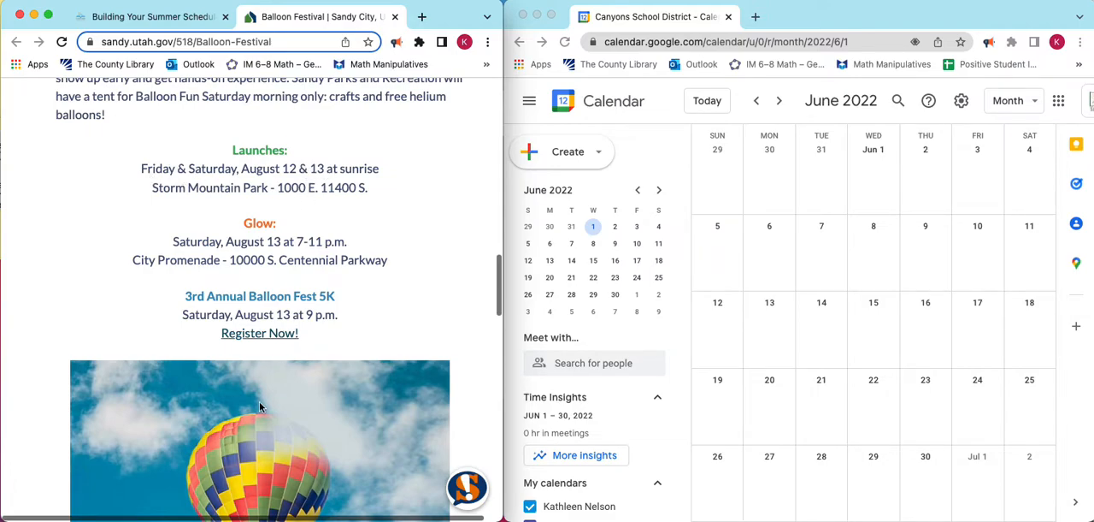
scroll(255, 316, down, 2)
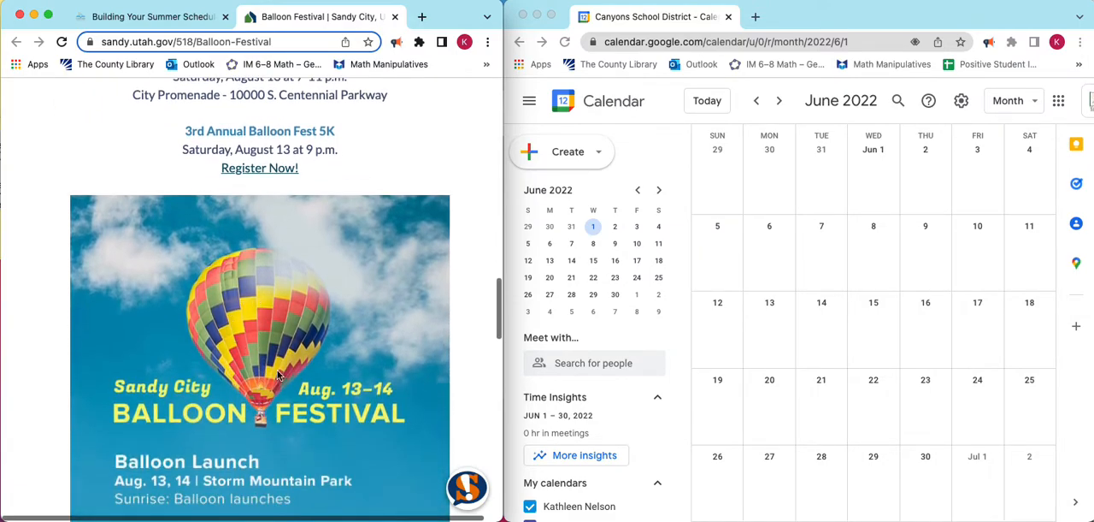
scroll(278, 374, up, 1)
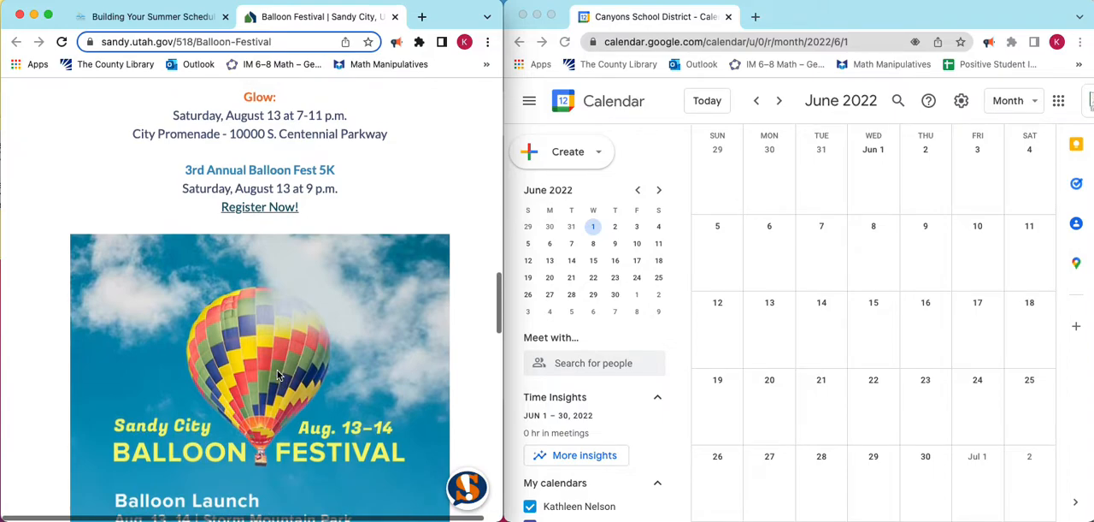
scroll(278, 374, up, 3)
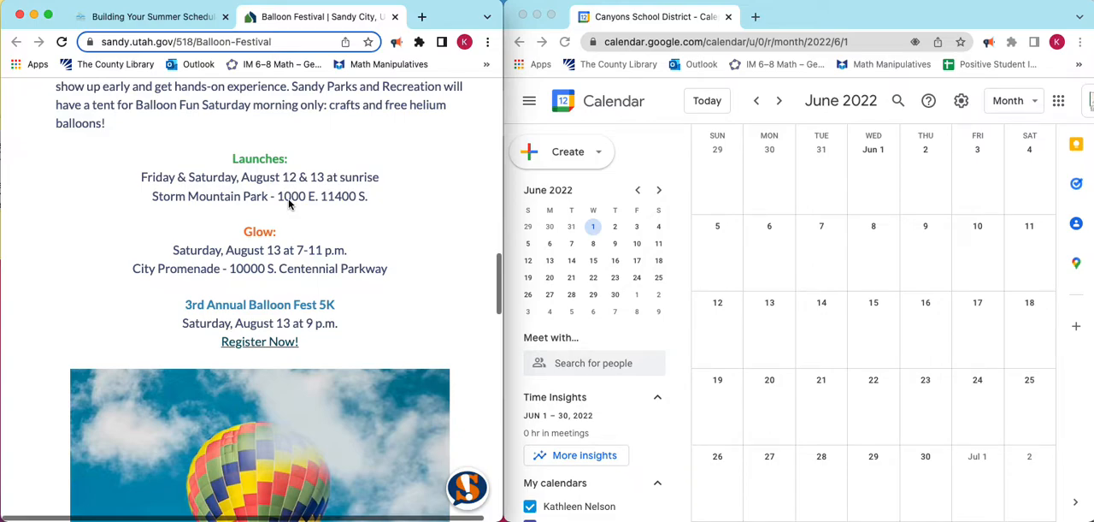
scroll(289, 203, down, 3)
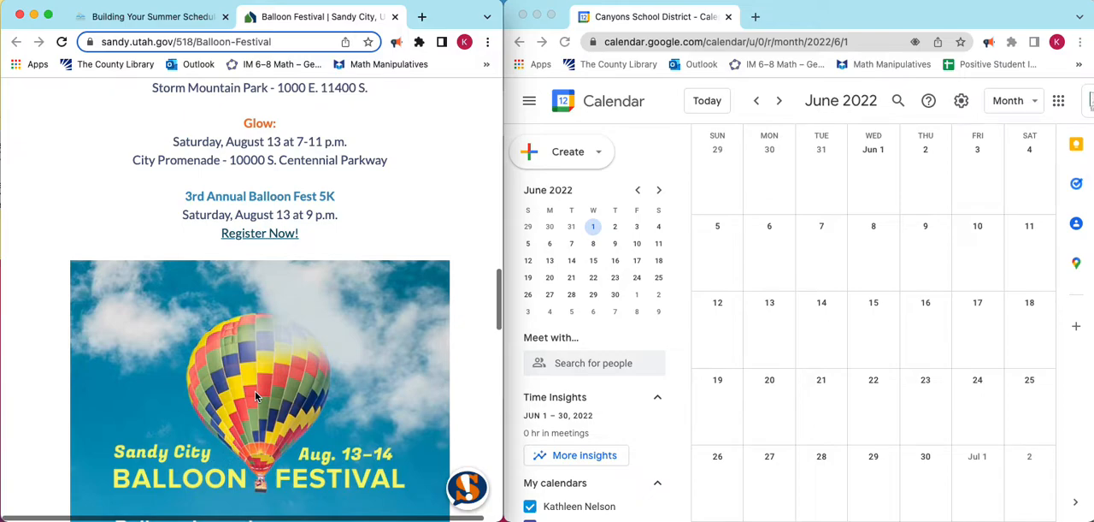
Search Google in a separate tab for "when is sunrise on august 12 2022 in sandy utah".
click(756, 19)
text(when is )
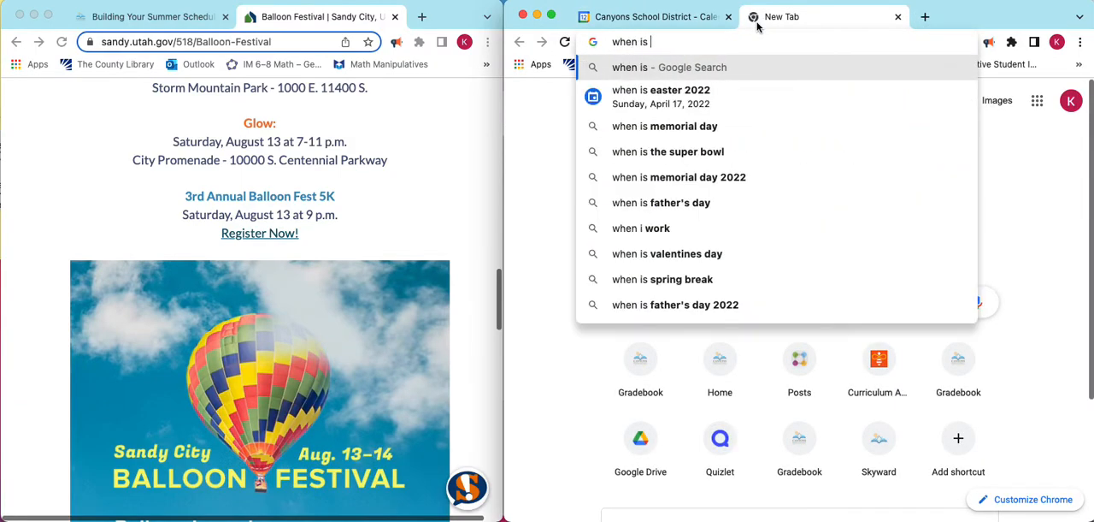
text(sunrise on )
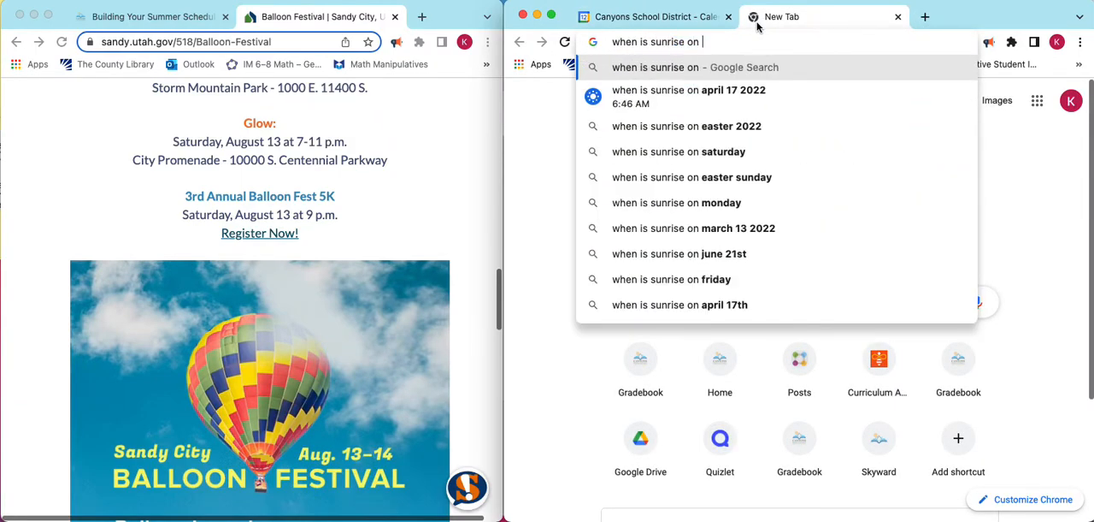
text(august 12 2)
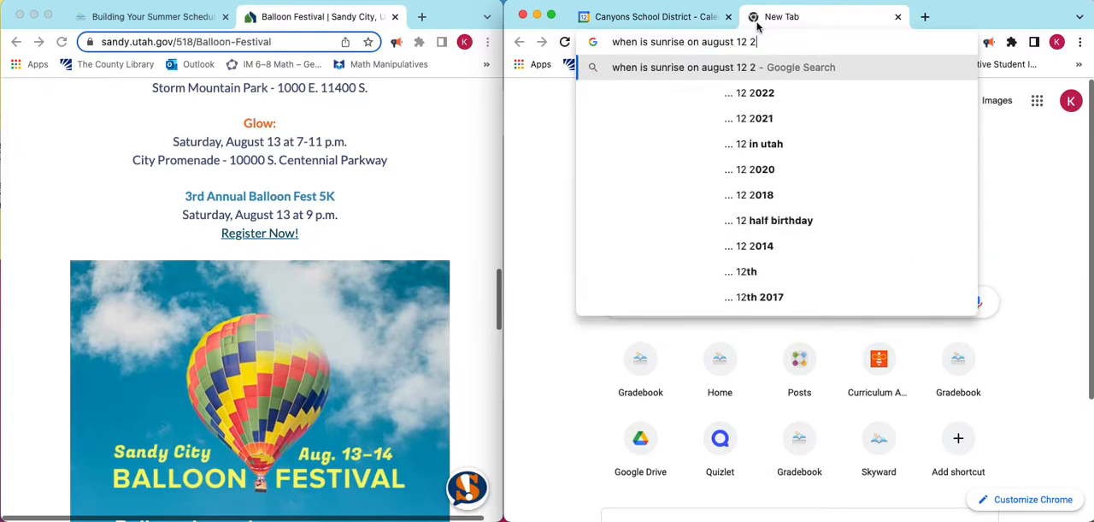
text(022 in sandy utah)
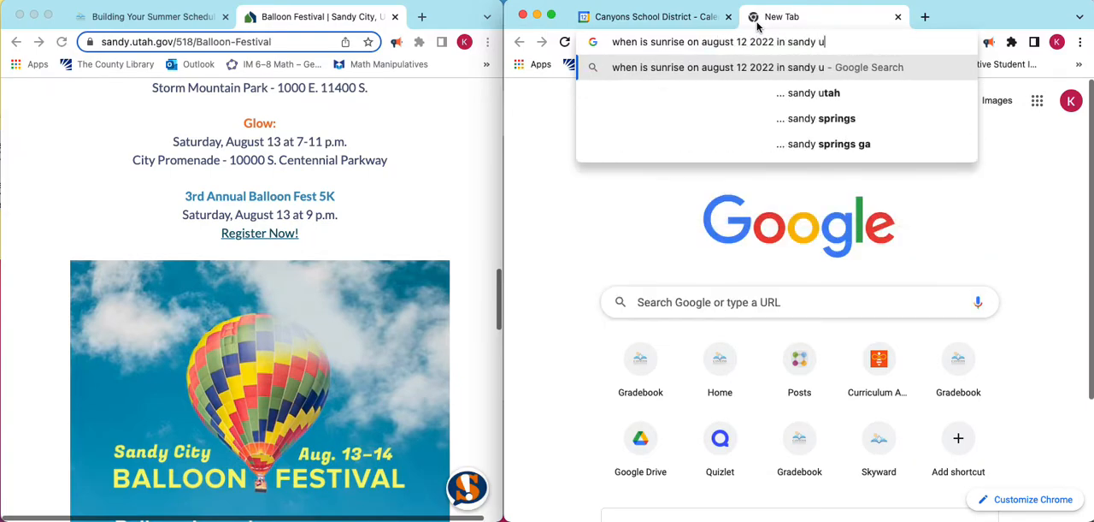
key(Return)
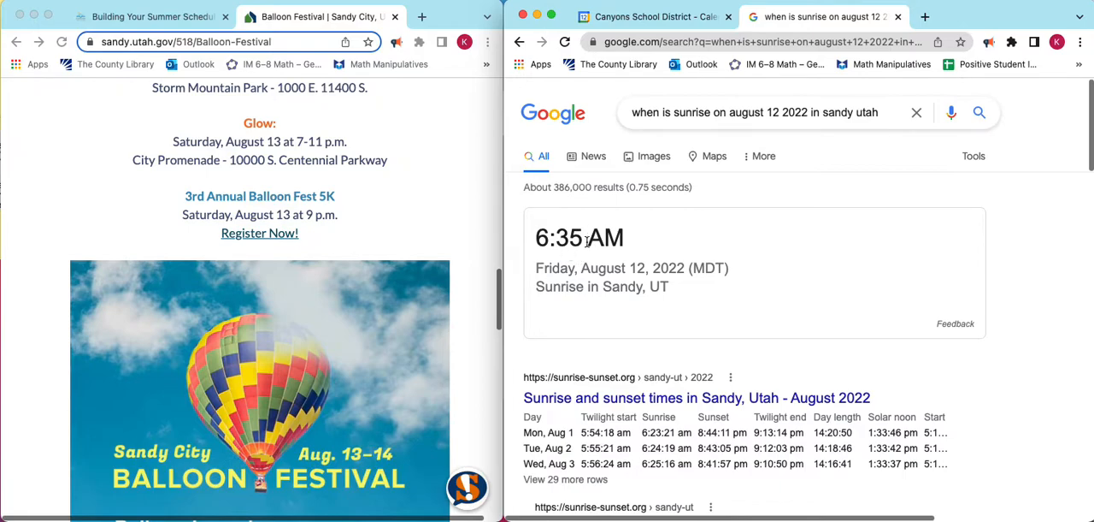
Return to Google Calendar and display August 2022 in month view.
click(660, 17)
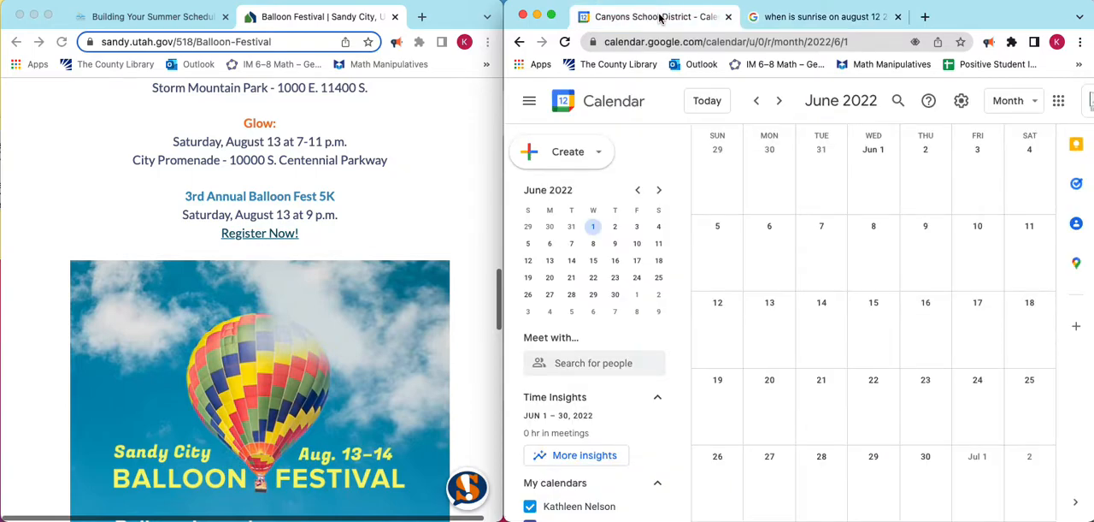
scroll(261, 171, up, 2)
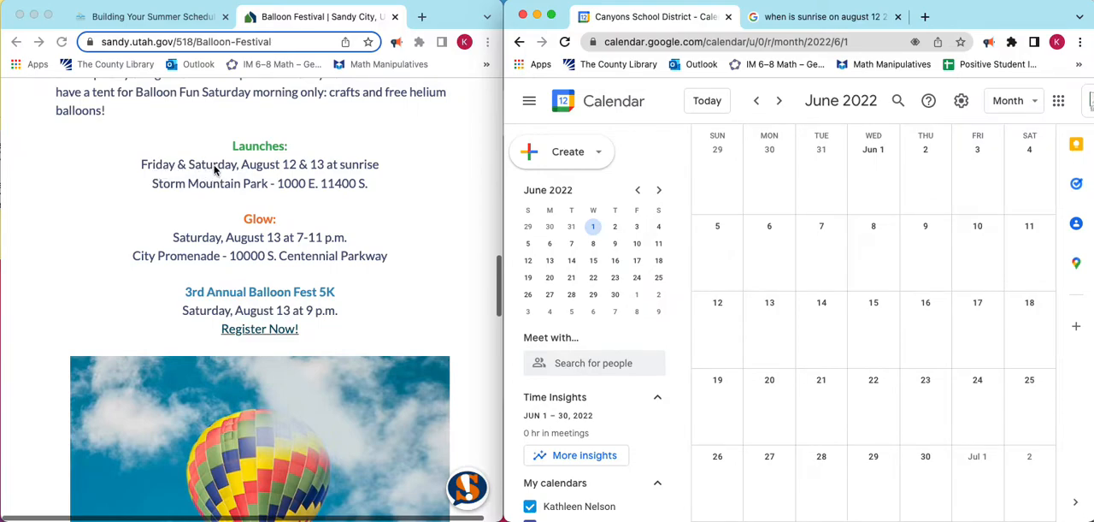
click(781, 103)
click(781, 103)
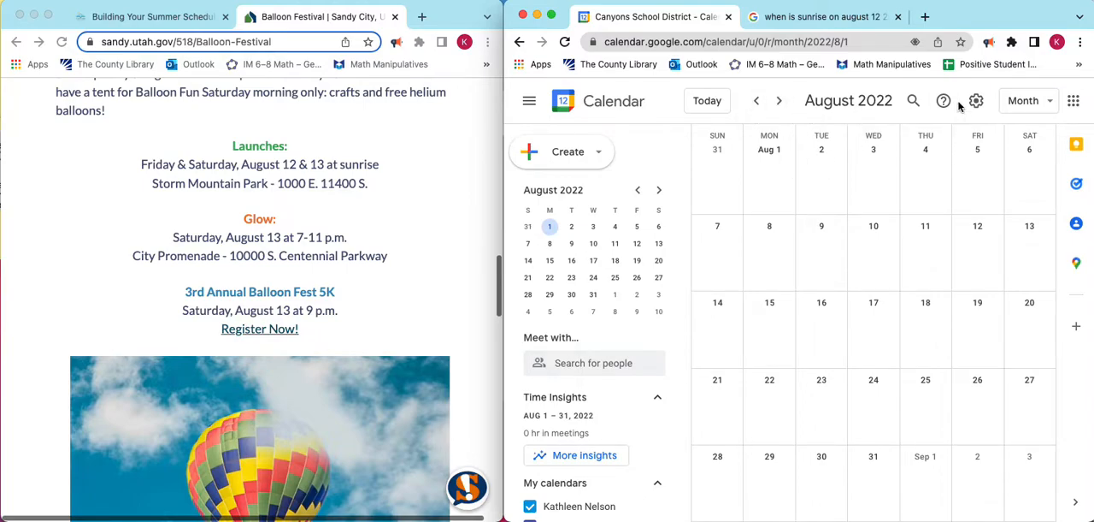
click(1043, 102)
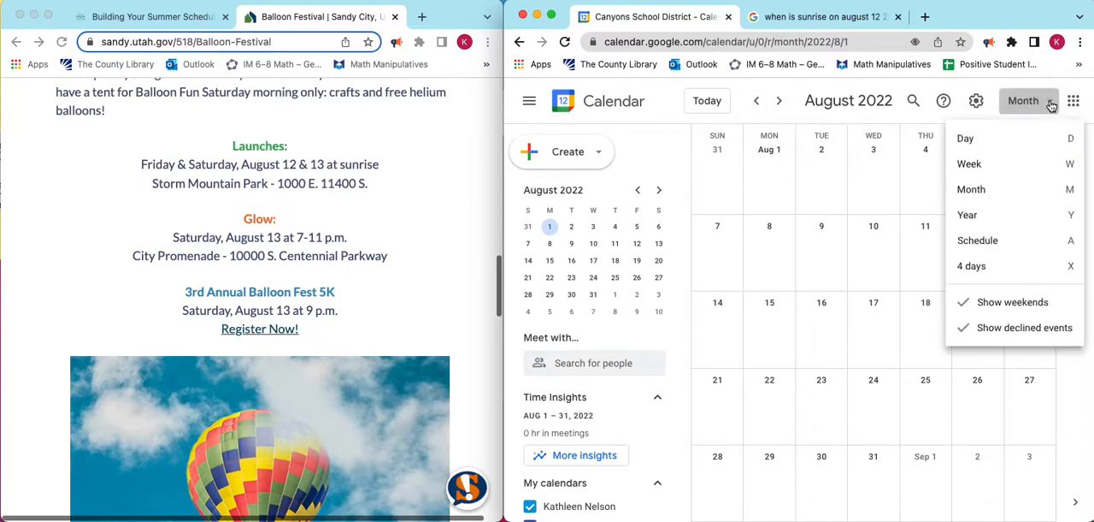
click(976, 192)
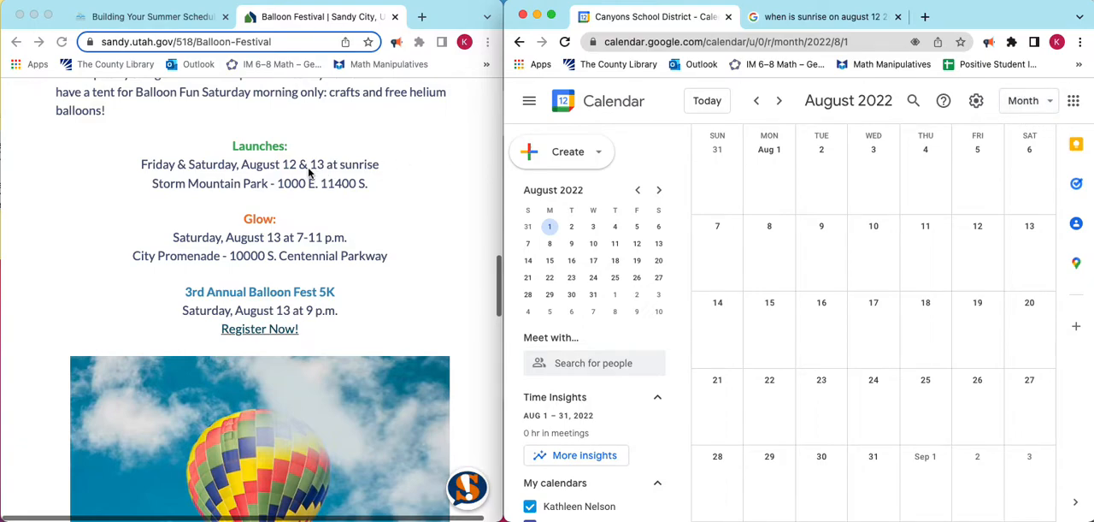
Create an event on August 12, 2022 with full details open and title it "Sandy Balloon Festival".
click(988, 244)
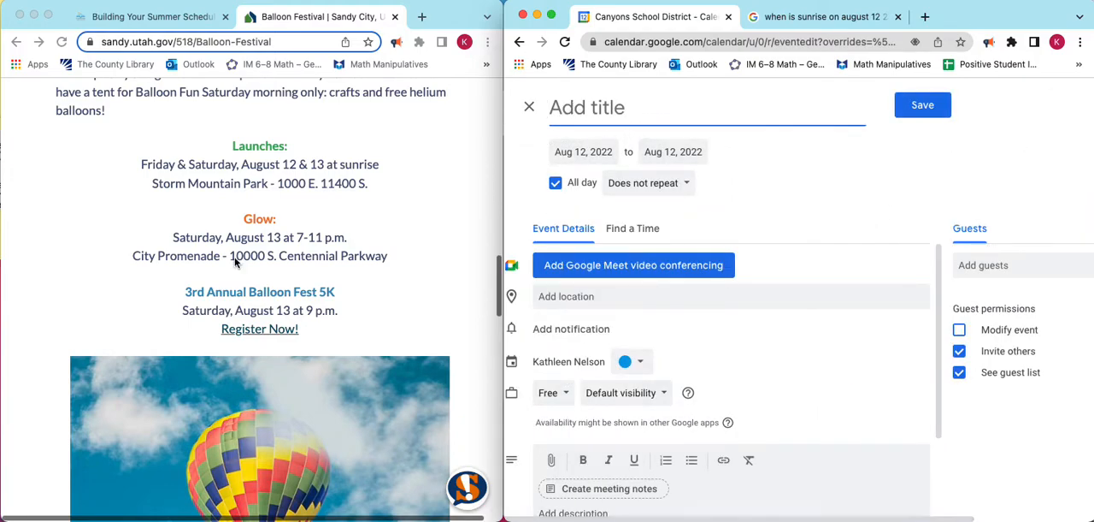
scroll(236, 262, up, 10)
text(Sandy Balloon Festival)
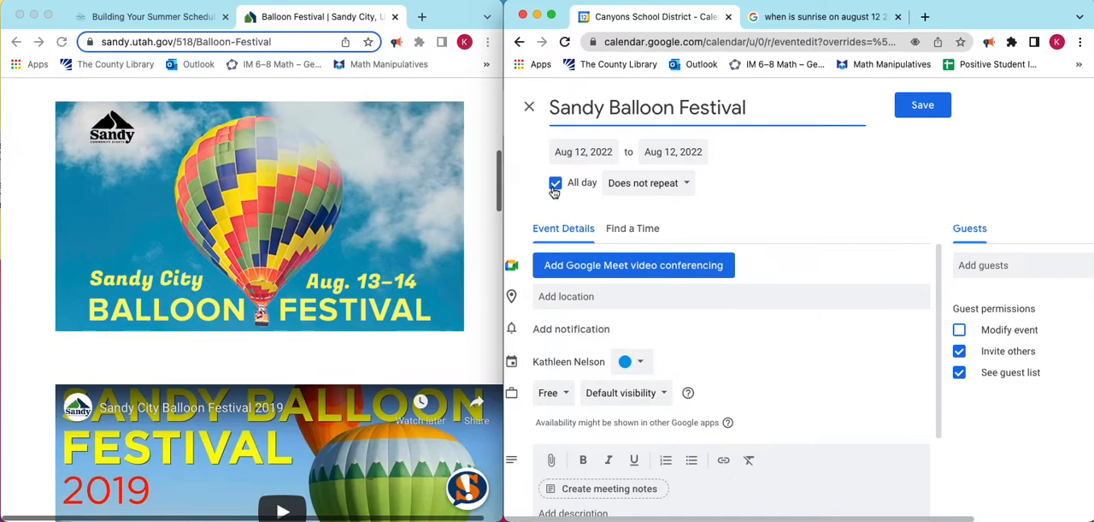
Check the festival's schedule on its page and make the calendar event a timed one instead of all-day.
scroll(330, 195, down, 8)
scroll(330, 200, down, 1)
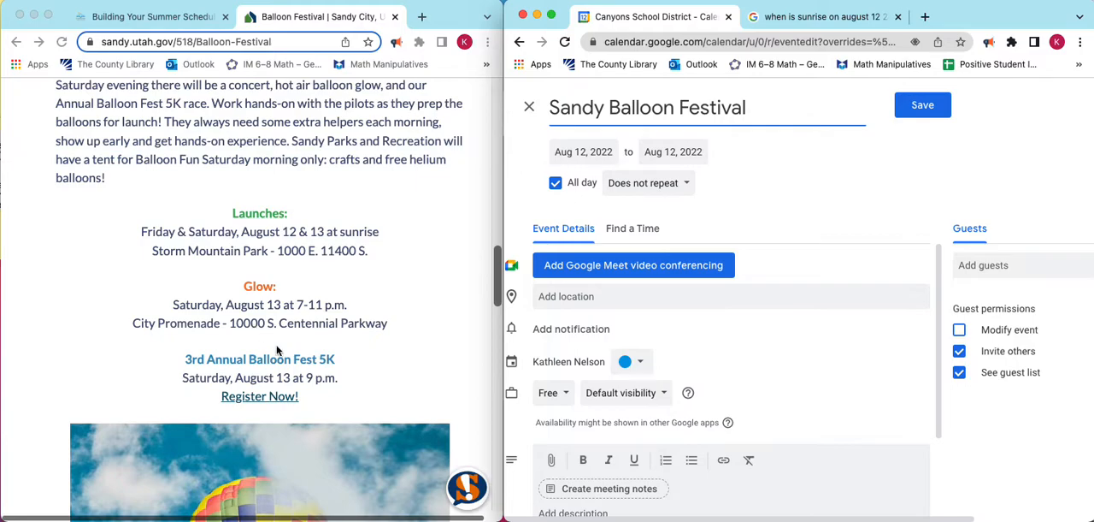
scroll(276, 349, down, 5)
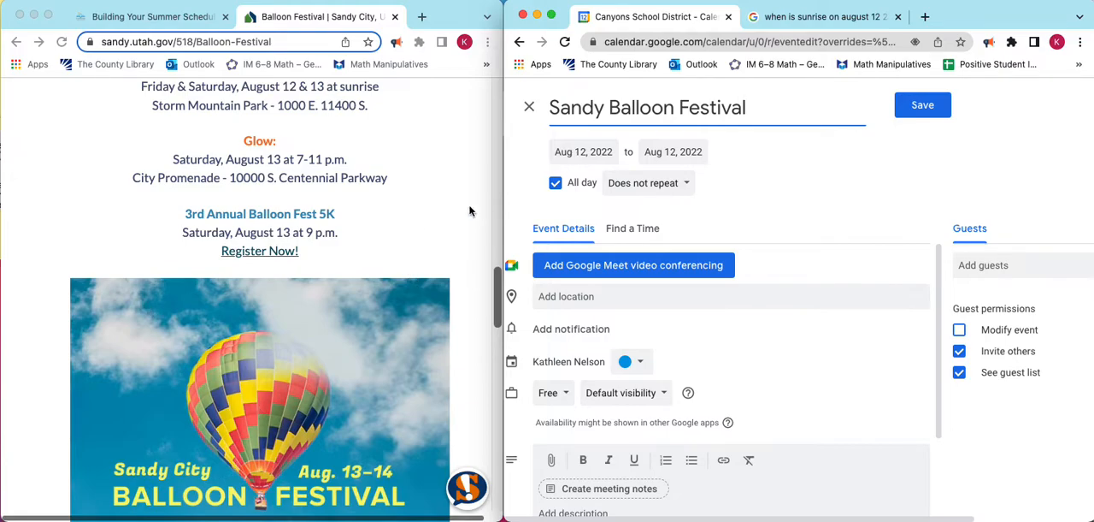
scroll(359, 224, up, 5)
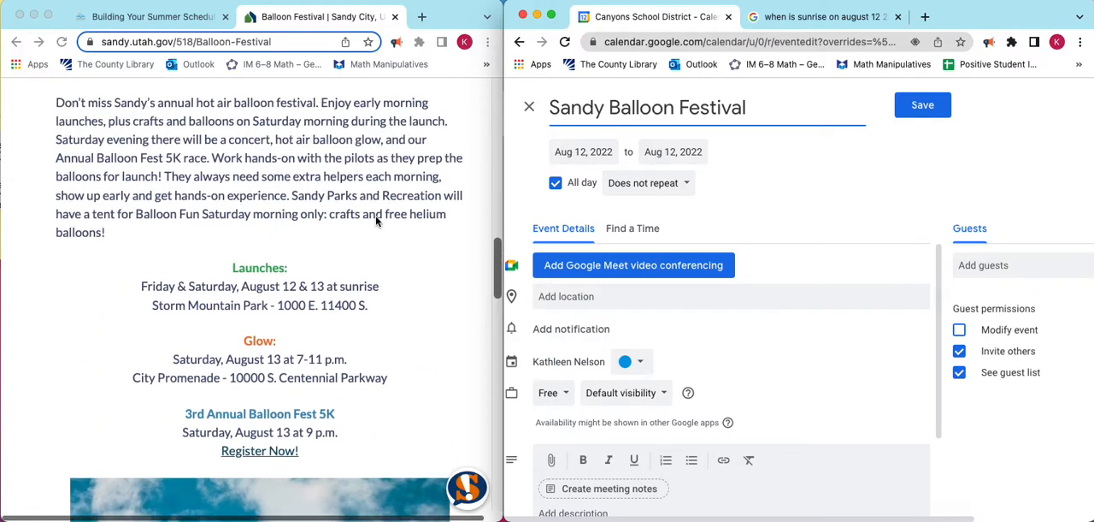
click(556, 185)
scroll(230, 256, up, 3)
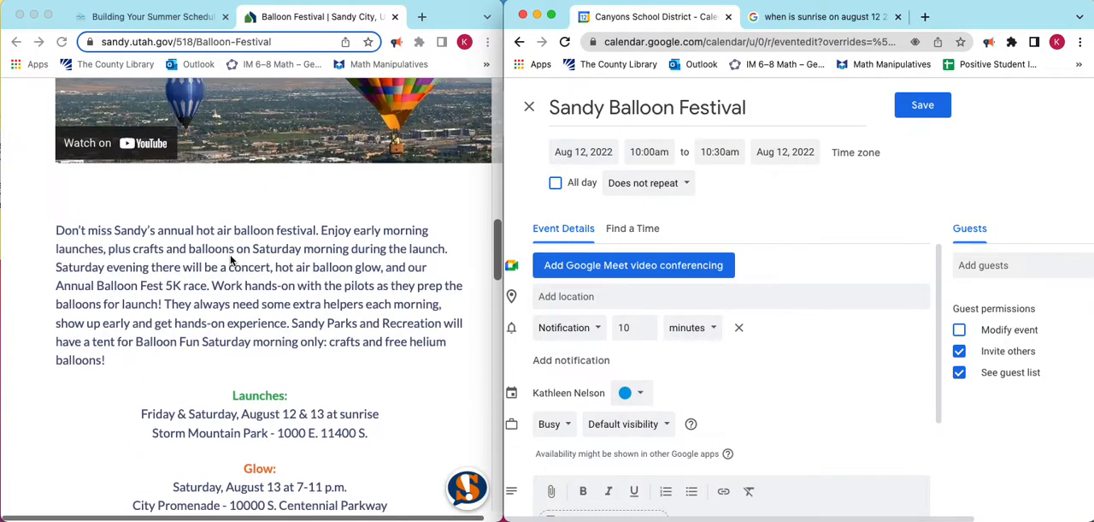
scroll(230, 259, up, 1)
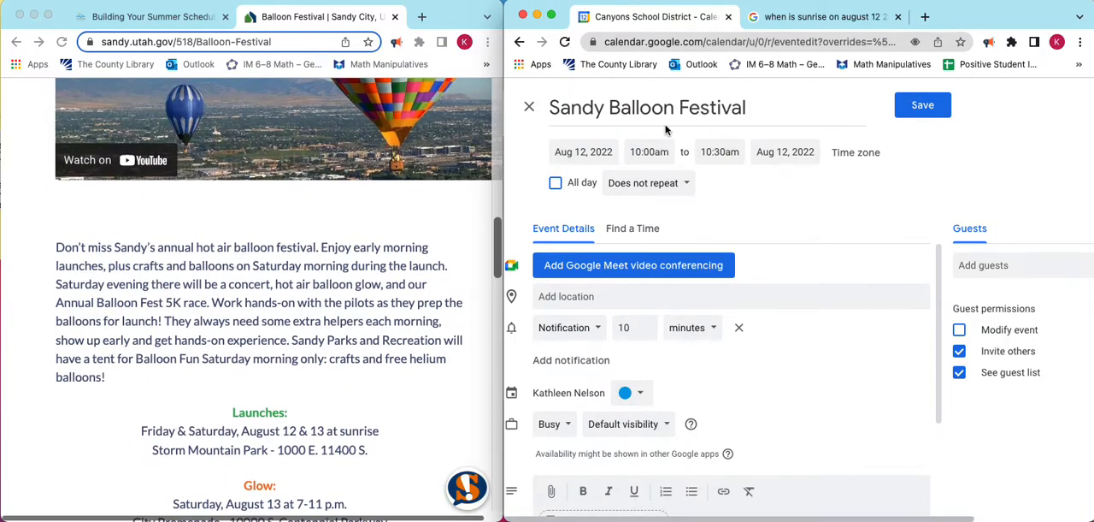
Set the Sandy Balloon Festival event to run from 5:45am to 8:45am on August 12, 2022.
click(643, 152)
scroll(663, 244, up, 3)
scroll(663, 244, up, 6)
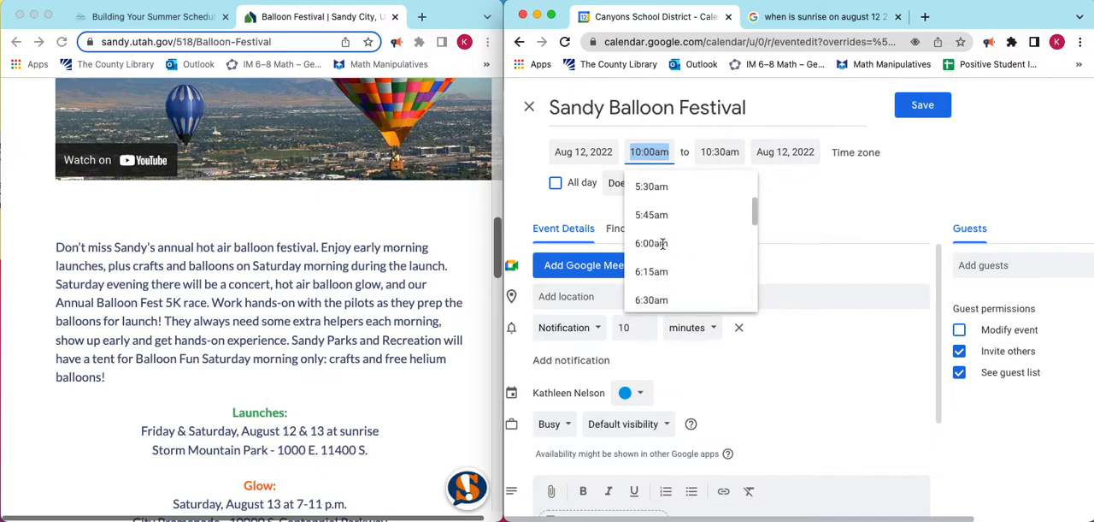
click(654, 215)
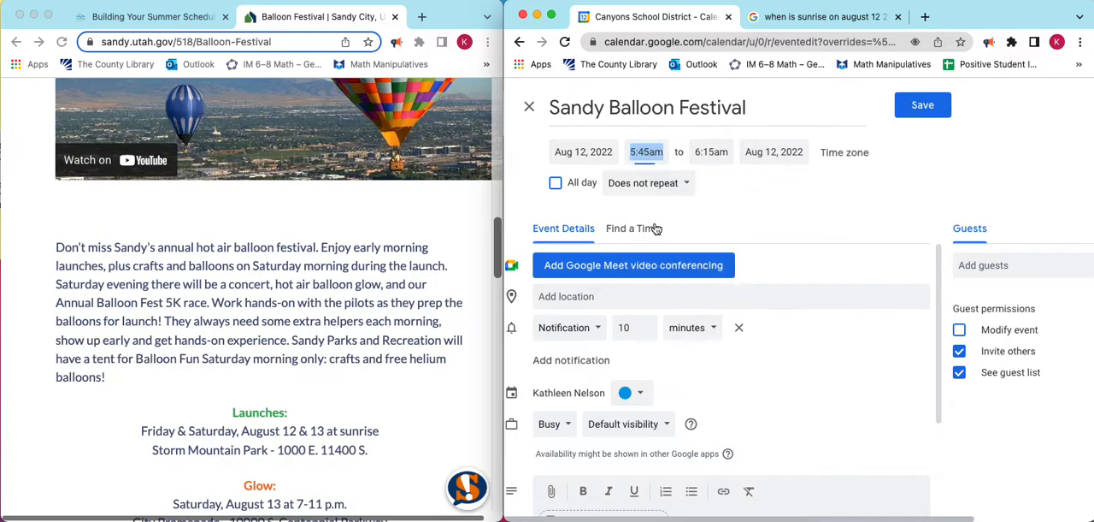
click(710, 152)
scroll(740, 246, down, 3)
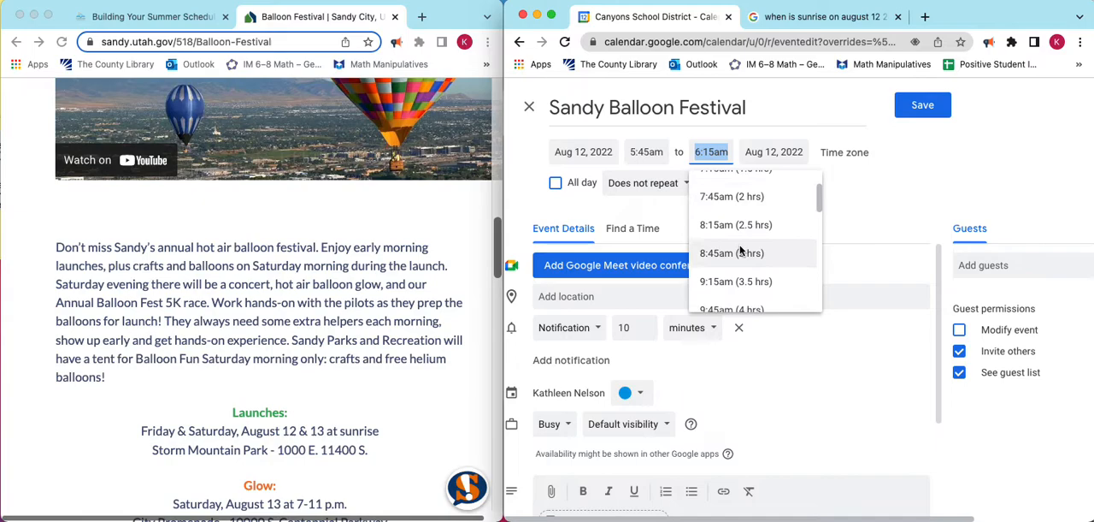
click(734, 252)
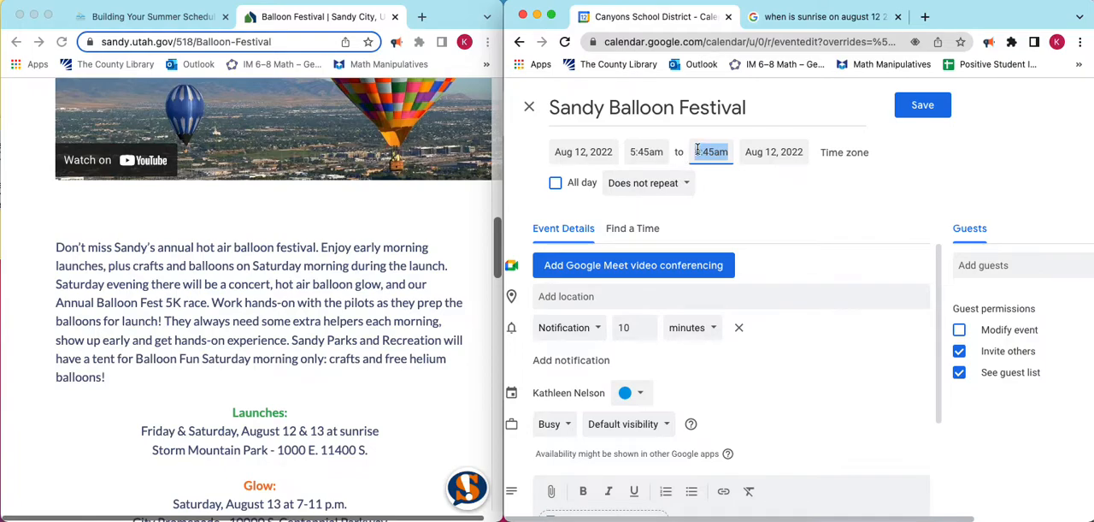
Set the event's location to Storm Mountain Park in Sandy, as given on the festival page, and remove the default notification.
click(567, 299)
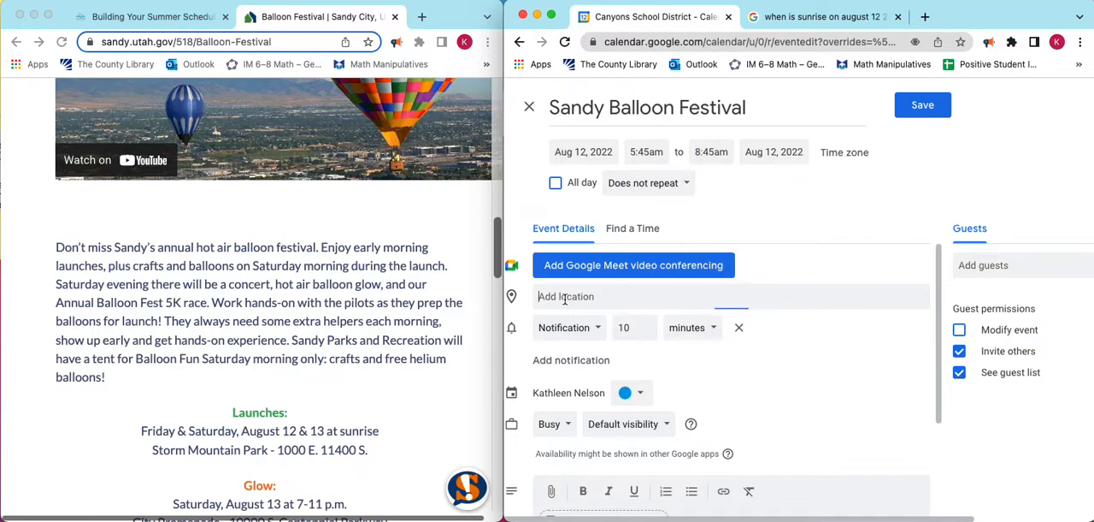
scroll(295, 296, down, 3)
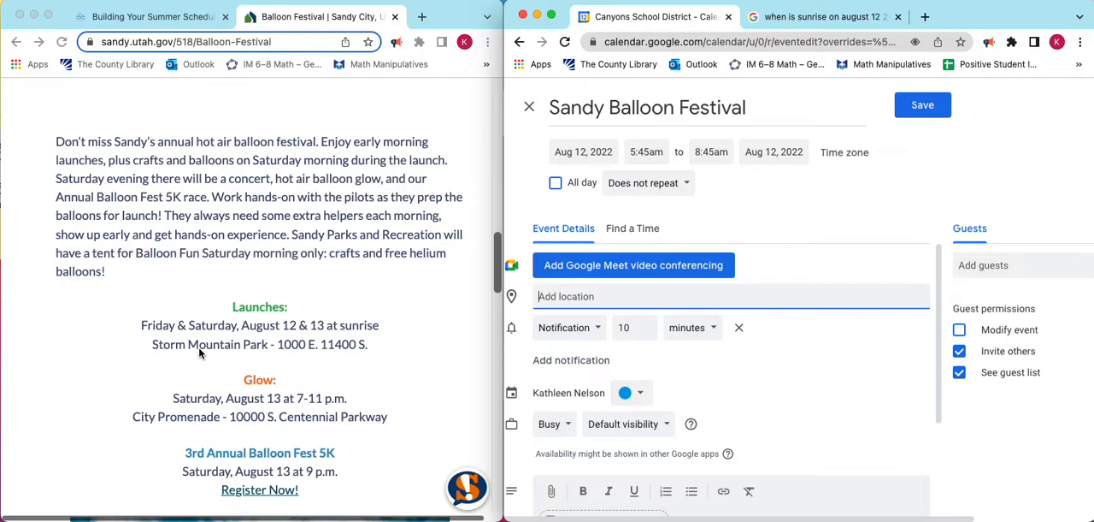
text(Storm)
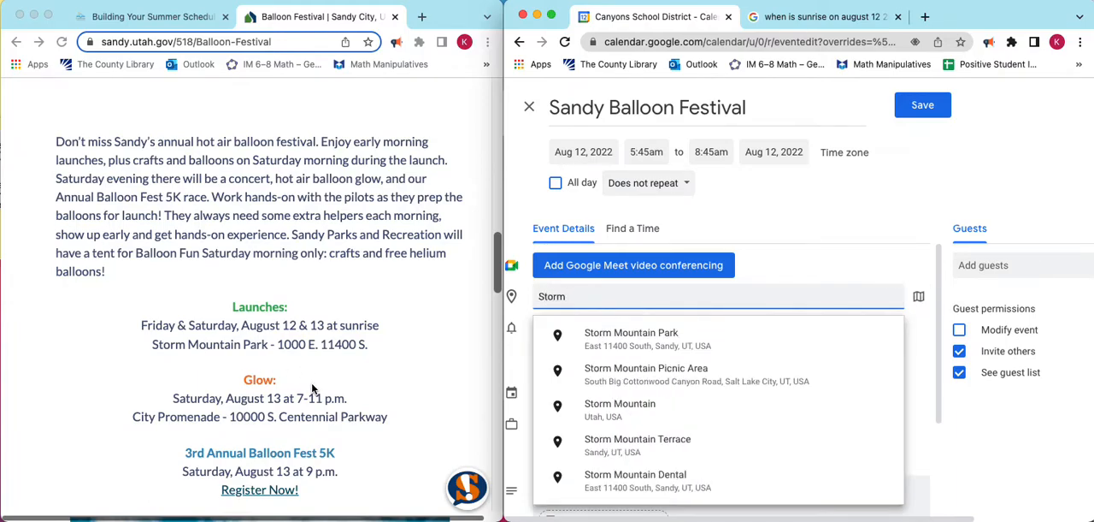
click(633, 340)
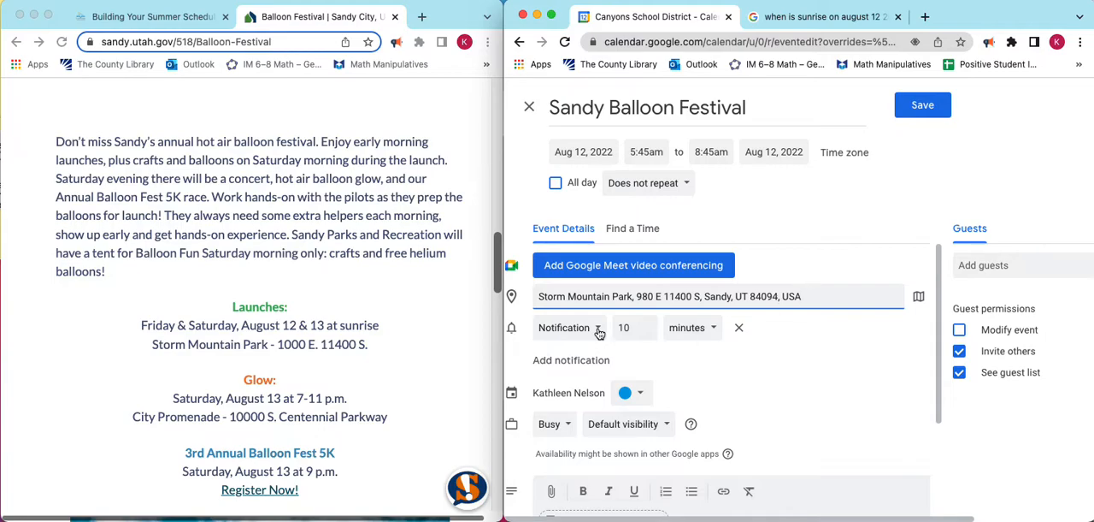
click(741, 332)
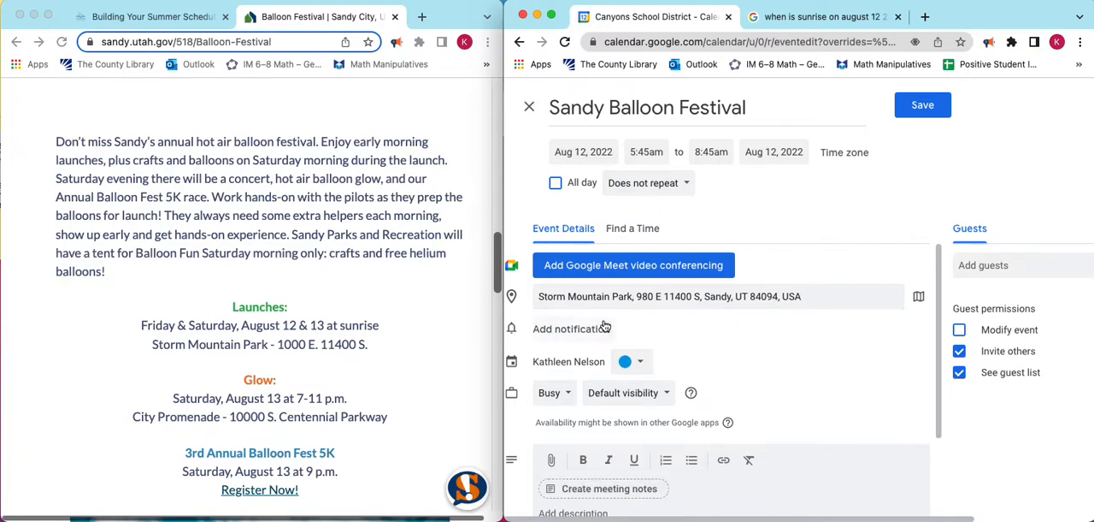
Copy the introductory paragraph from the Balloon Festival page into the event description and start a new line below it.
scroll(709, 316, down, 3)
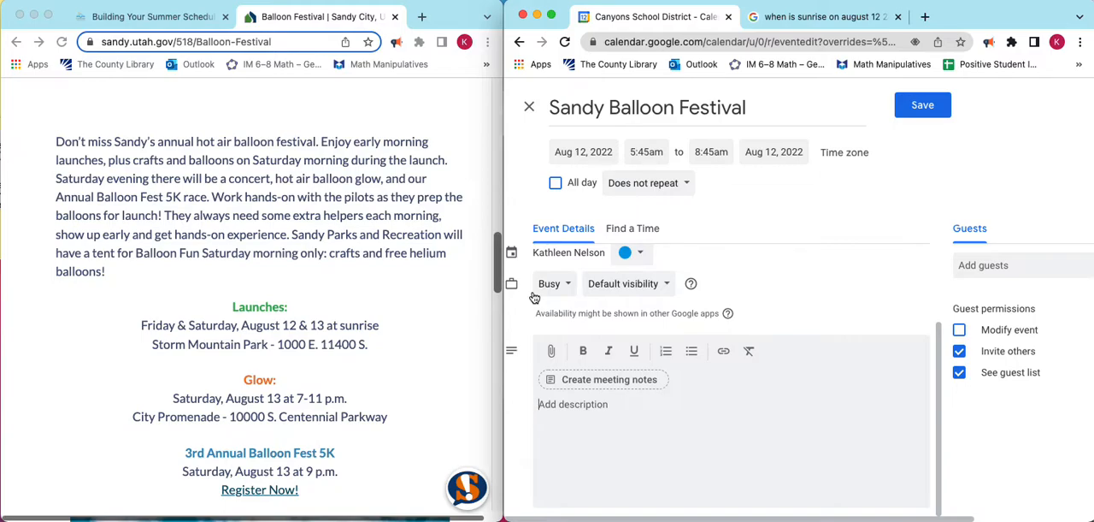
click(56, 147)
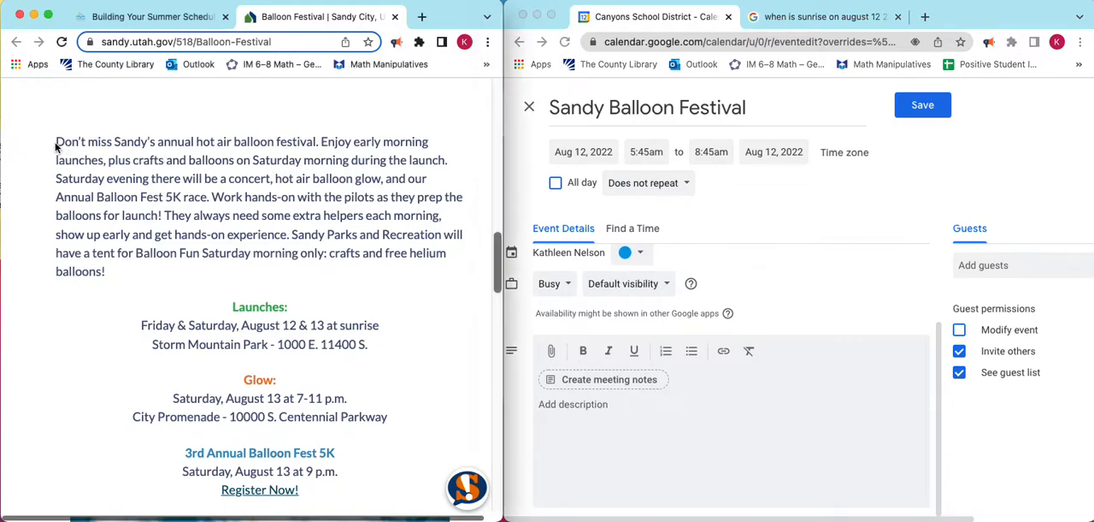
drag(54, 142, 124, 274)
key(super+c)
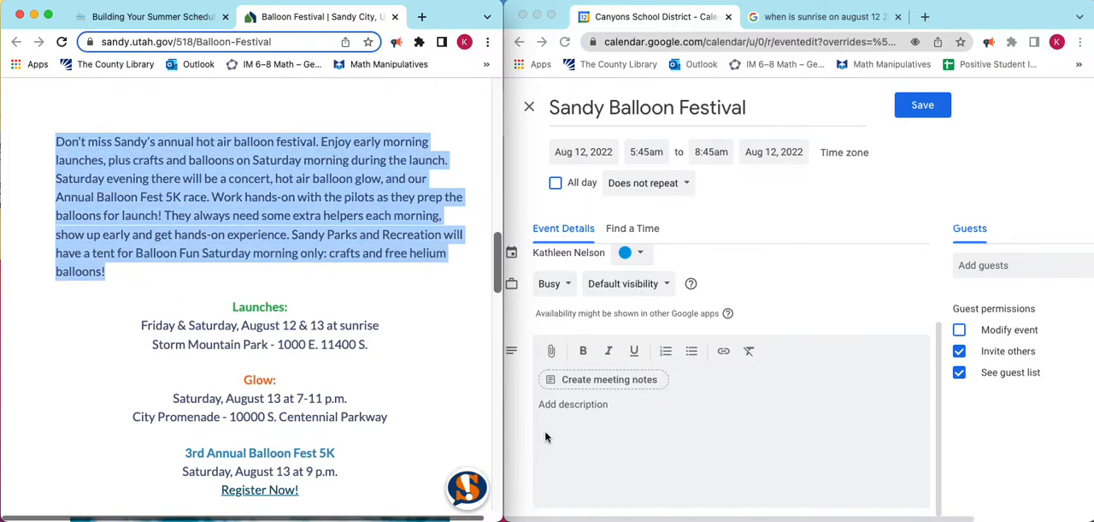
click(553, 408)
key(super+v)
key(Return)
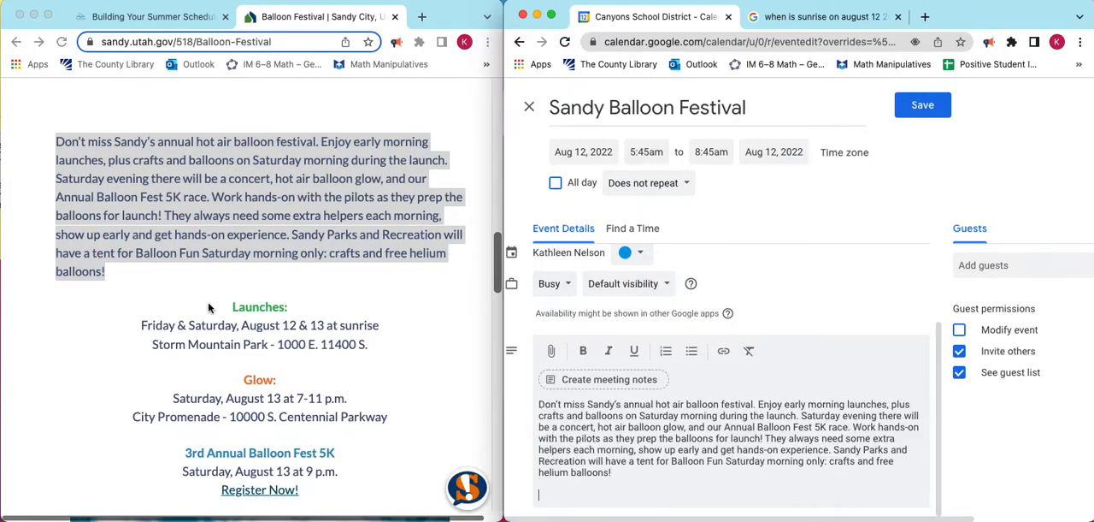
Copy the Launches and Glow dates and locations from the festival page to the end of the event description.
click(232, 308)
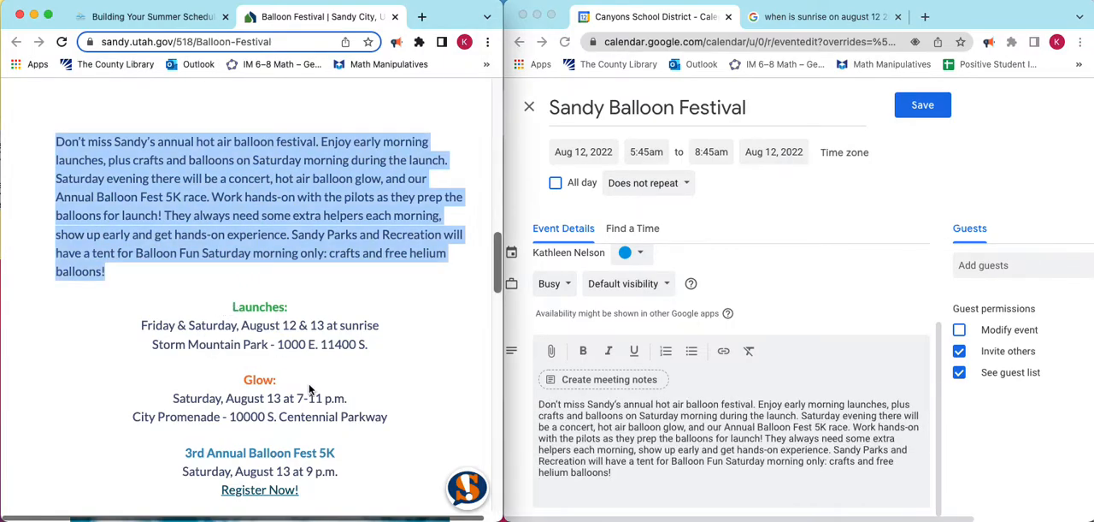
click(232, 309)
drag(232, 310, 391, 428)
key(super+c)
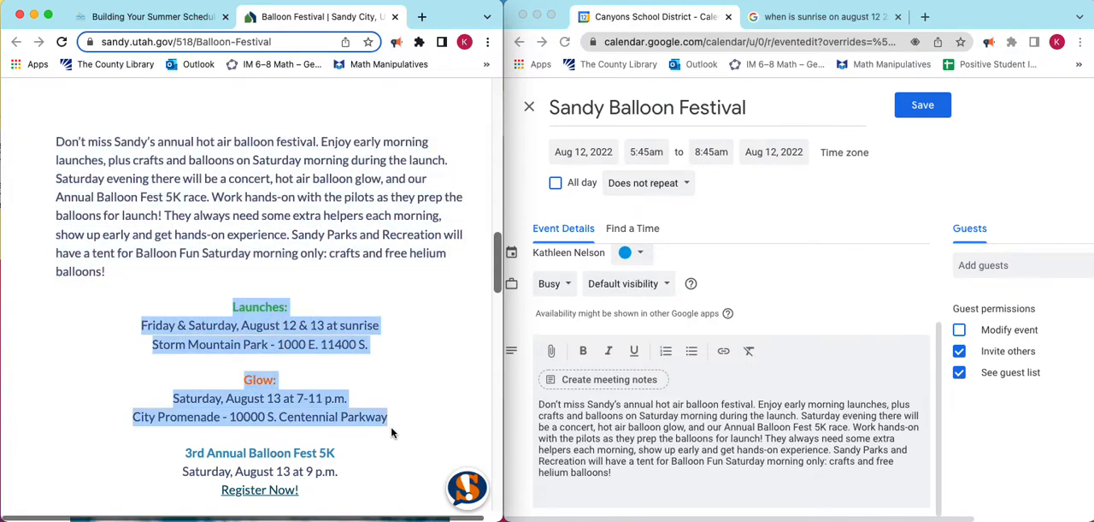
click(554, 492)
key(super+v)
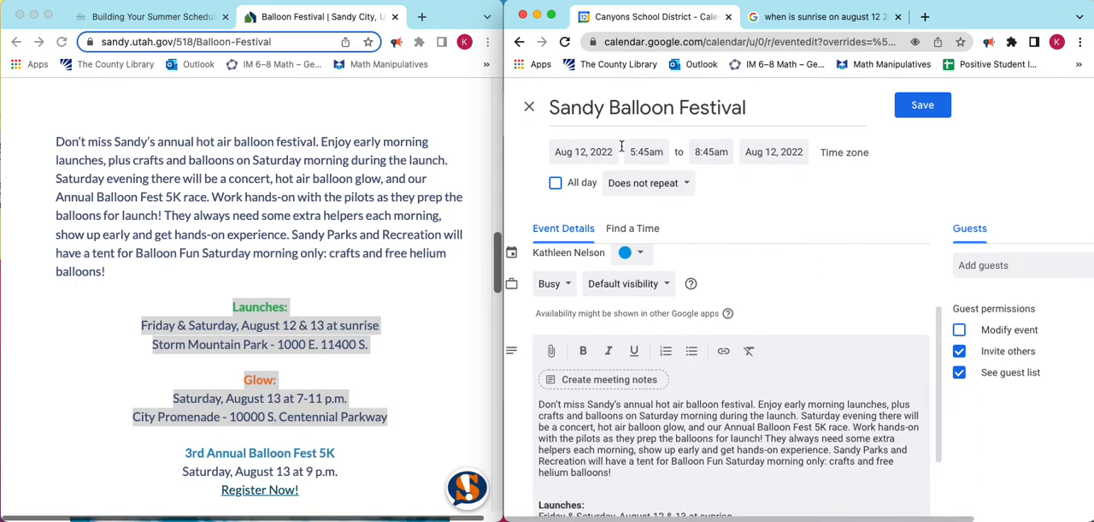
click(585, 154)
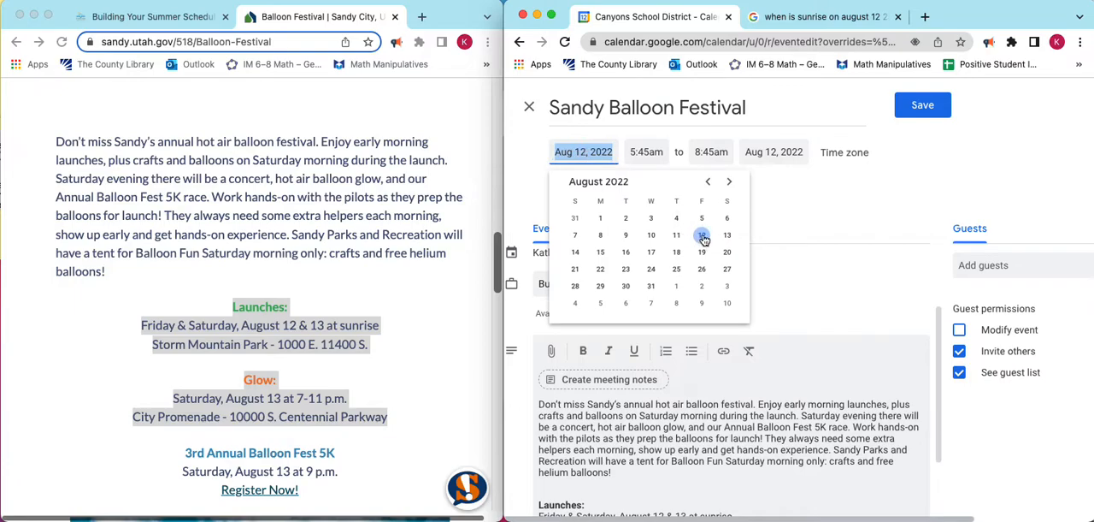
click(839, 203)
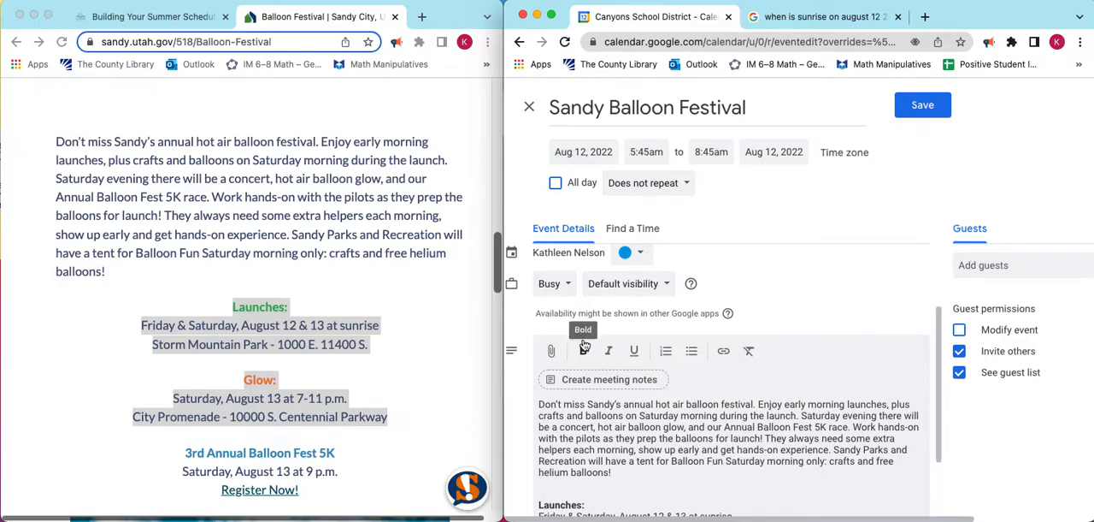
scroll(641, 466, down, 2)
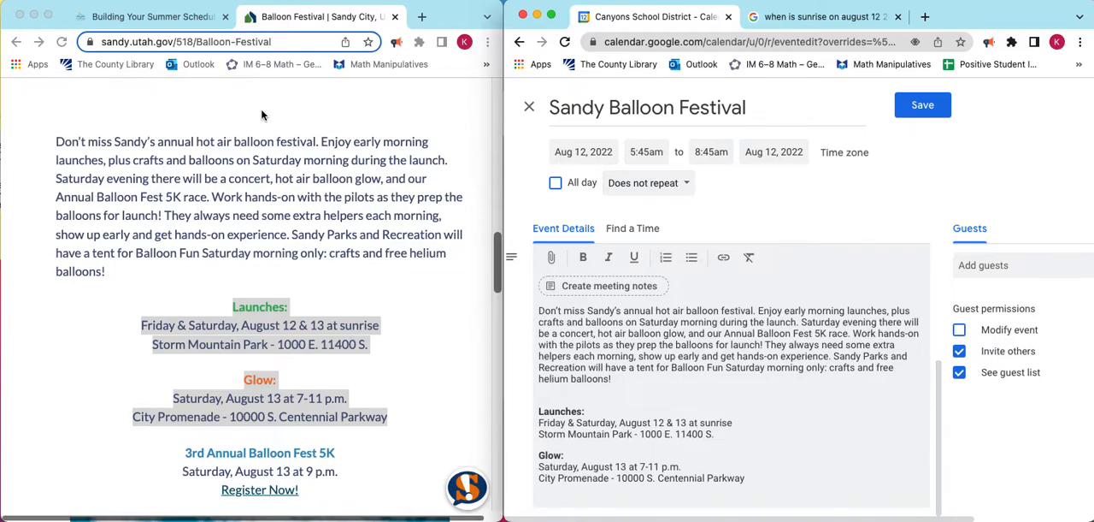
Add the Balloon Festival page's web address a few lines below the Glow details in the description and save the event.
click(251, 42)
key(super+c)
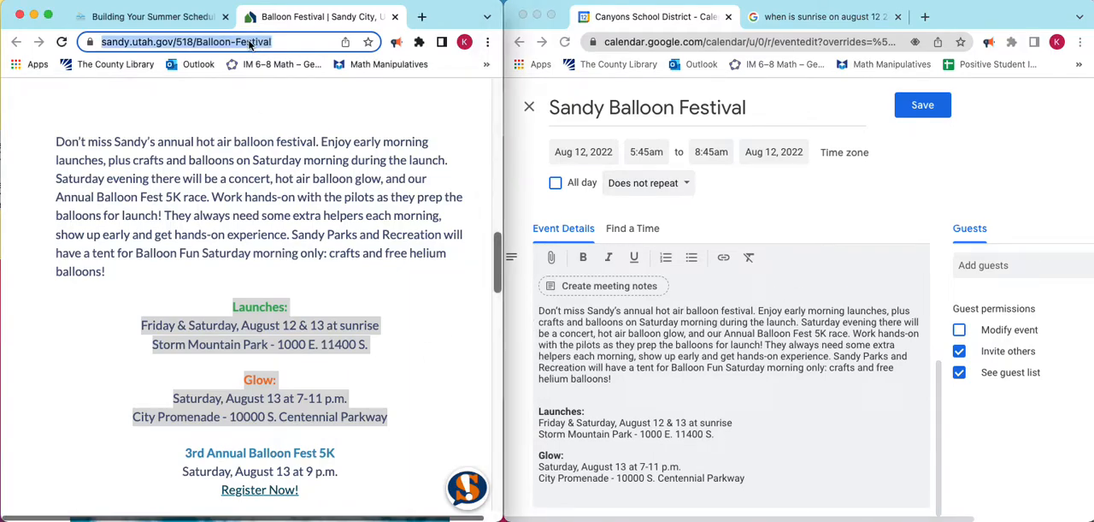
scroll(643, 332, up, 4)
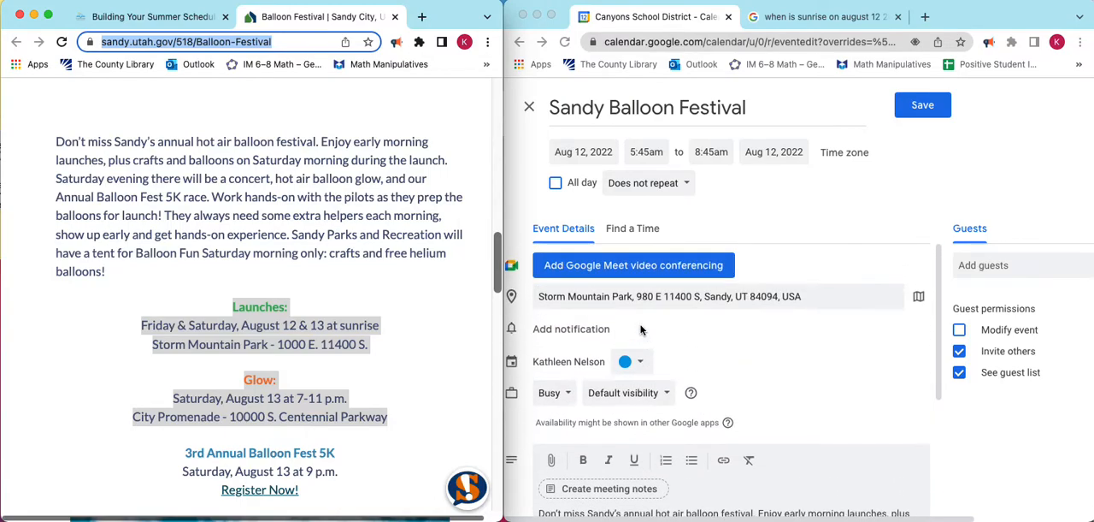
scroll(729, 374, down, 4)
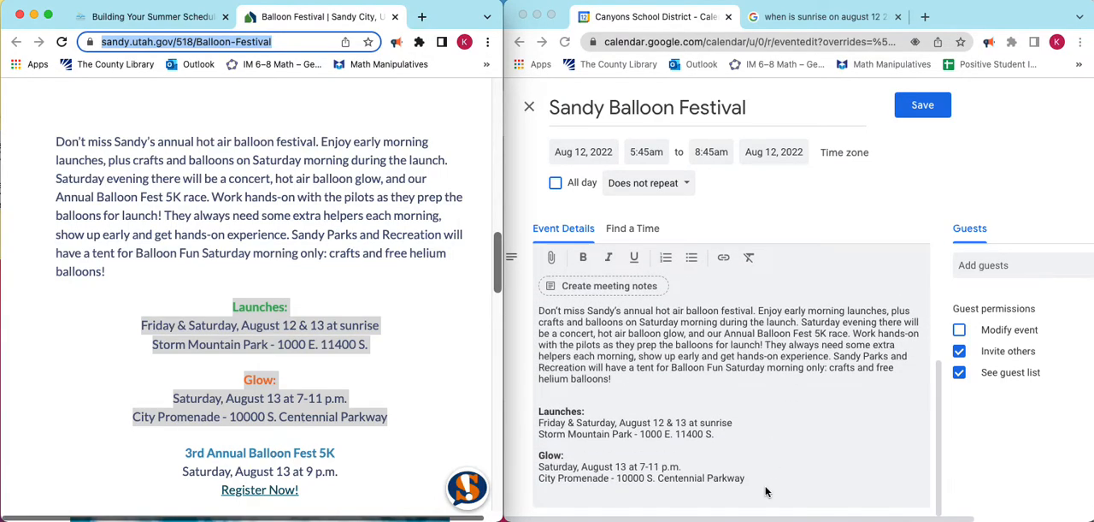
click(752, 477)
key(Return)
key(Return)
key(Return)
key(Return)
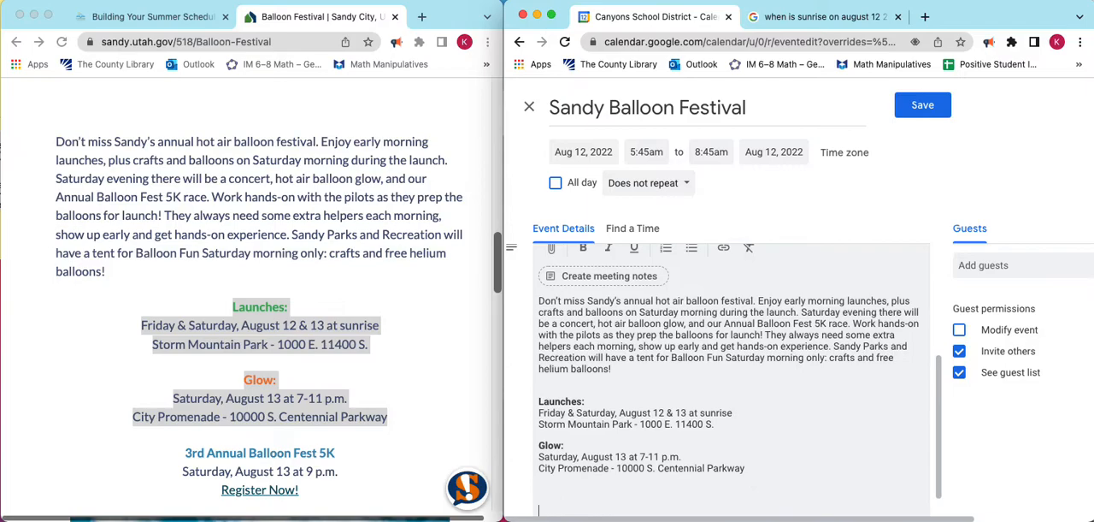
key(super+v)
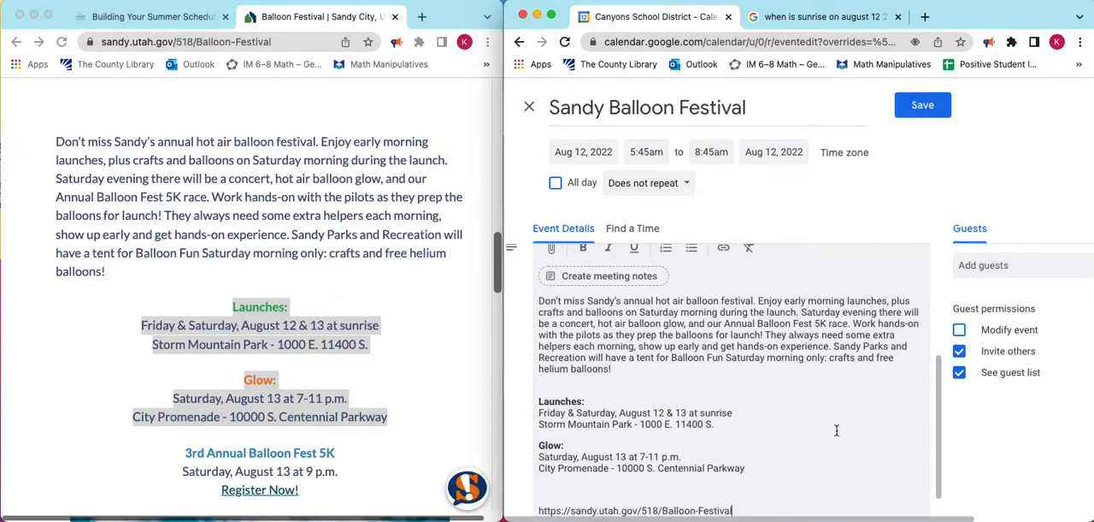
scroll(826, 408, down, 2)
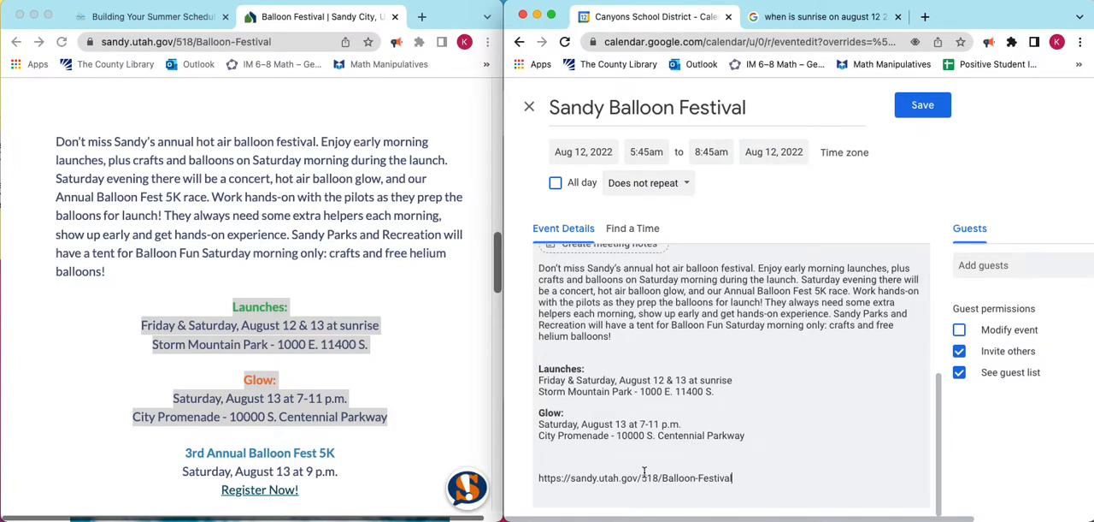
scroll(635, 473, up, 5)
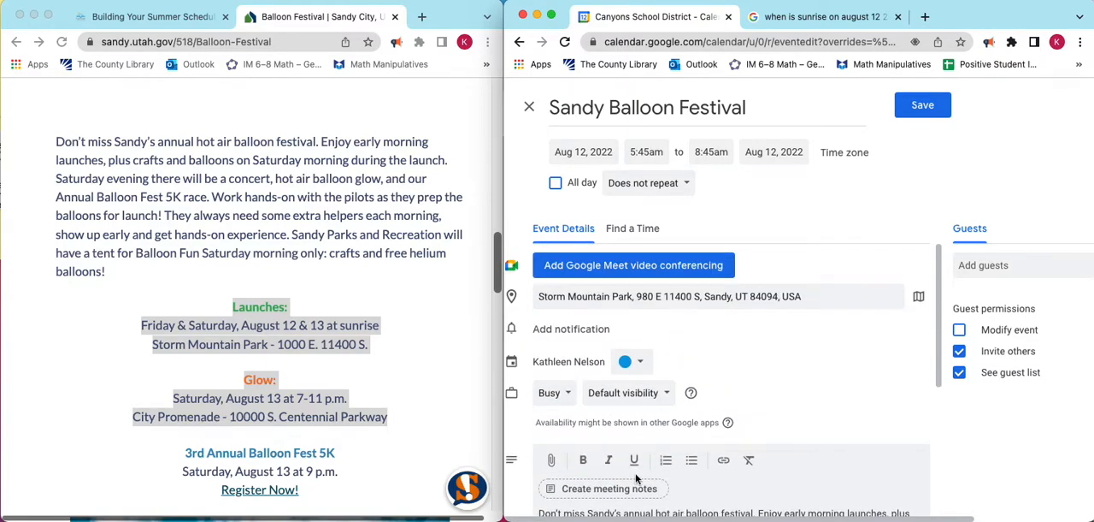
click(924, 111)
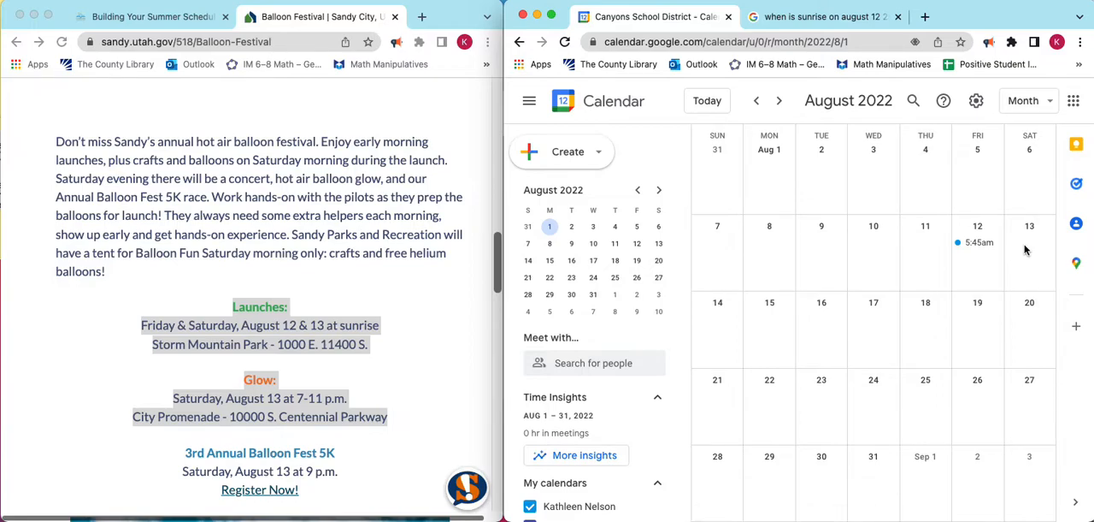
Return to the summer schedule assignment and open the Sandy Movies in the Park page from its event table.
click(181, 18)
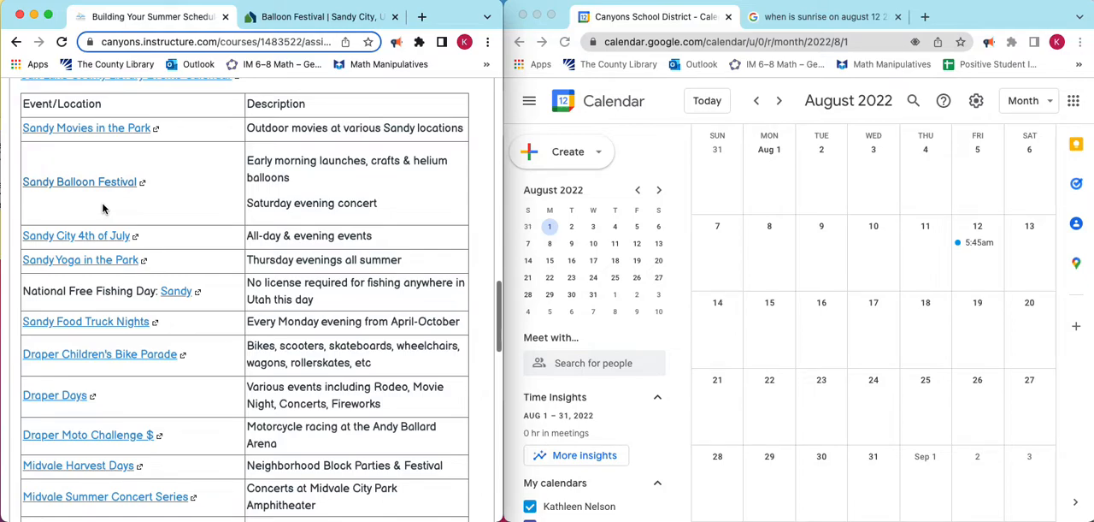
scroll(103, 208, up, 2)
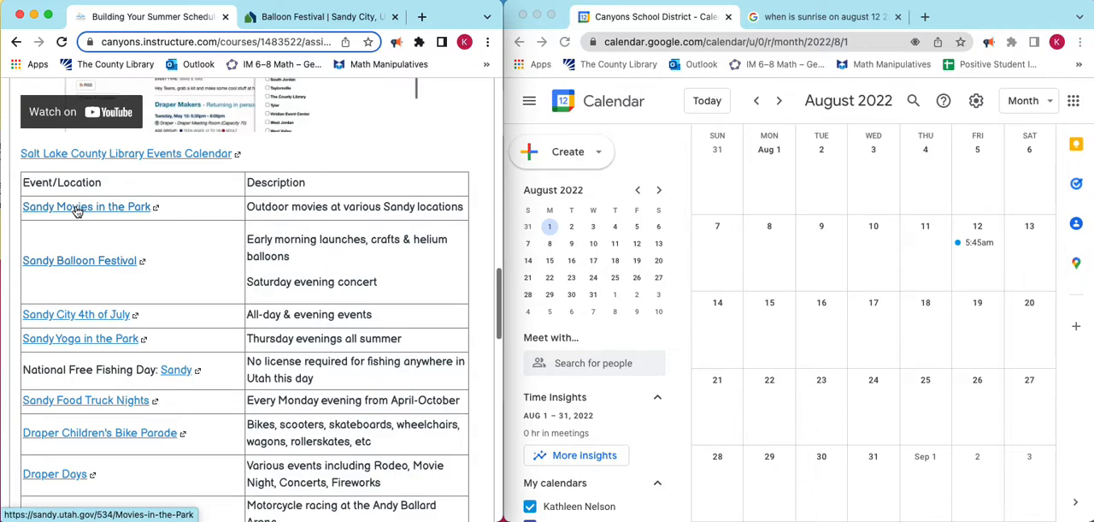
scroll(75, 211, up, 5)
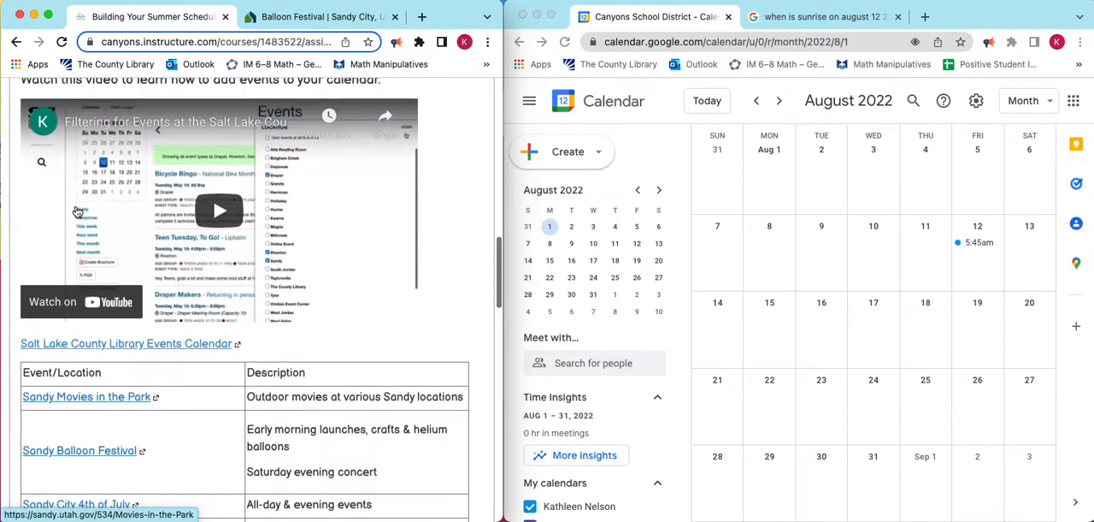
scroll(76, 210, down, 1)
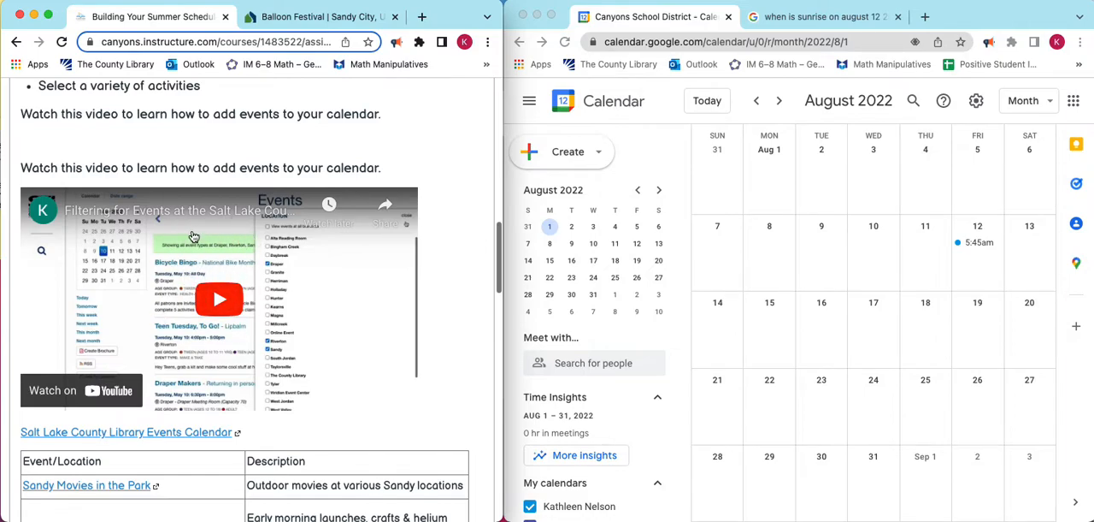
scroll(193, 236, down, 2)
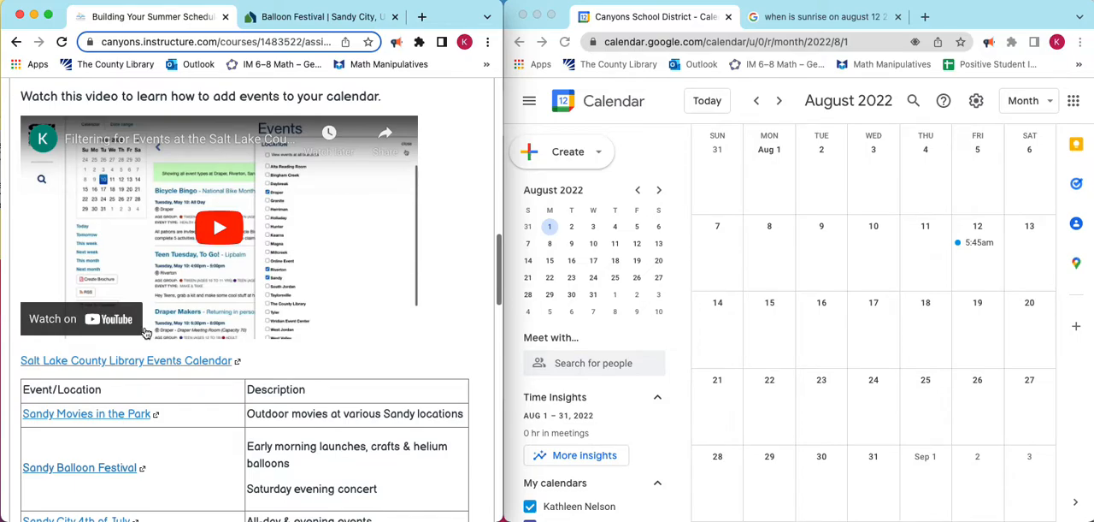
click(100, 416)
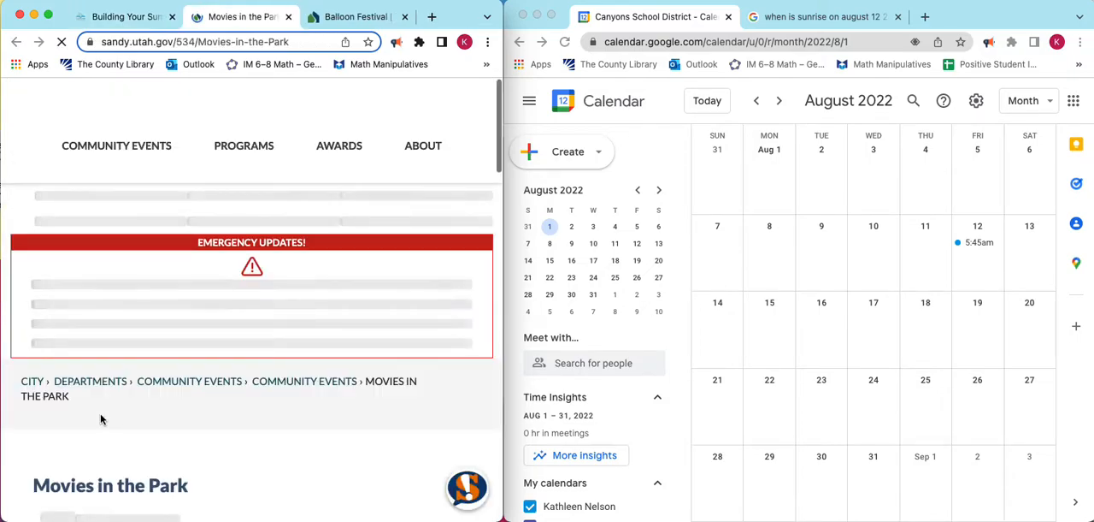
Look through the Movies in the Park page for the start times, dates and locations of the summer movies.
scroll(109, 335, down, 5)
scroll(109, 336, down, 5)
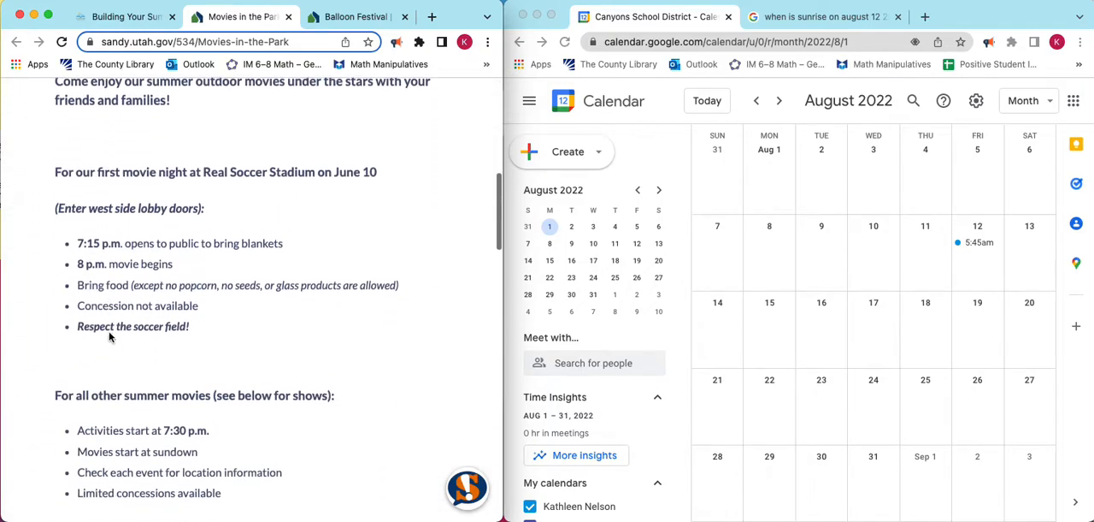
scroll(110, 336, down, 8)
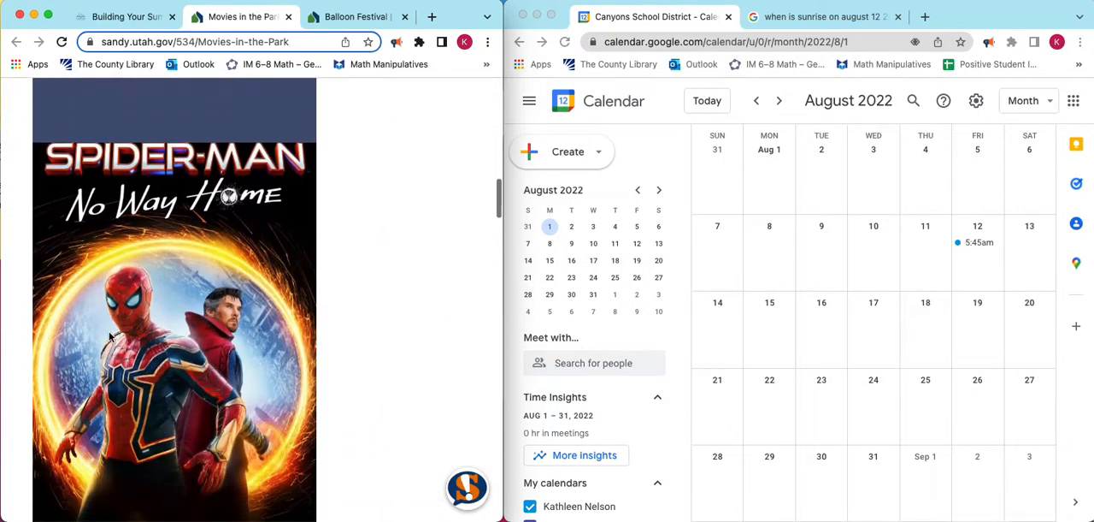
scroll(110, 336, down, 10)
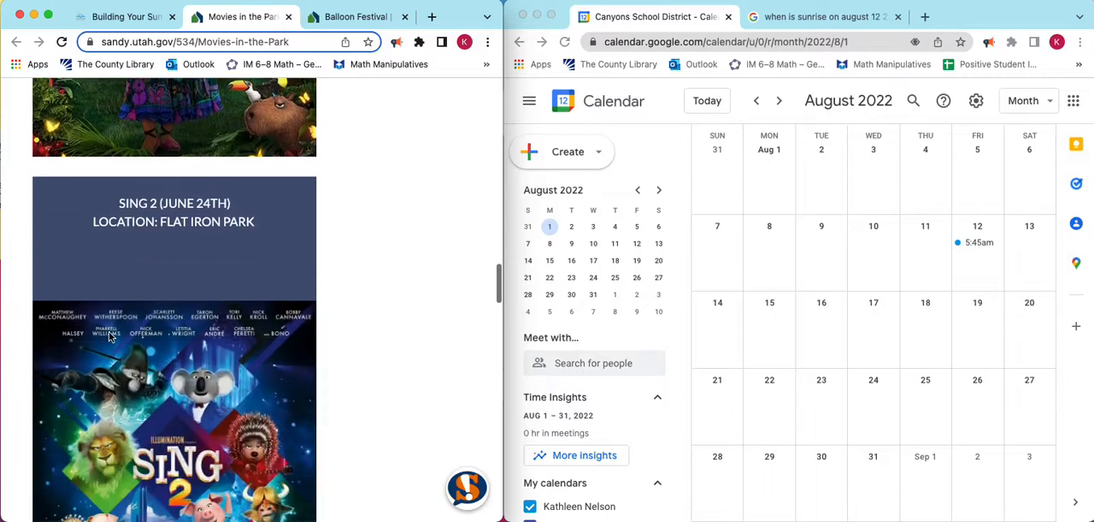
scroll(109, 336, down, 6)
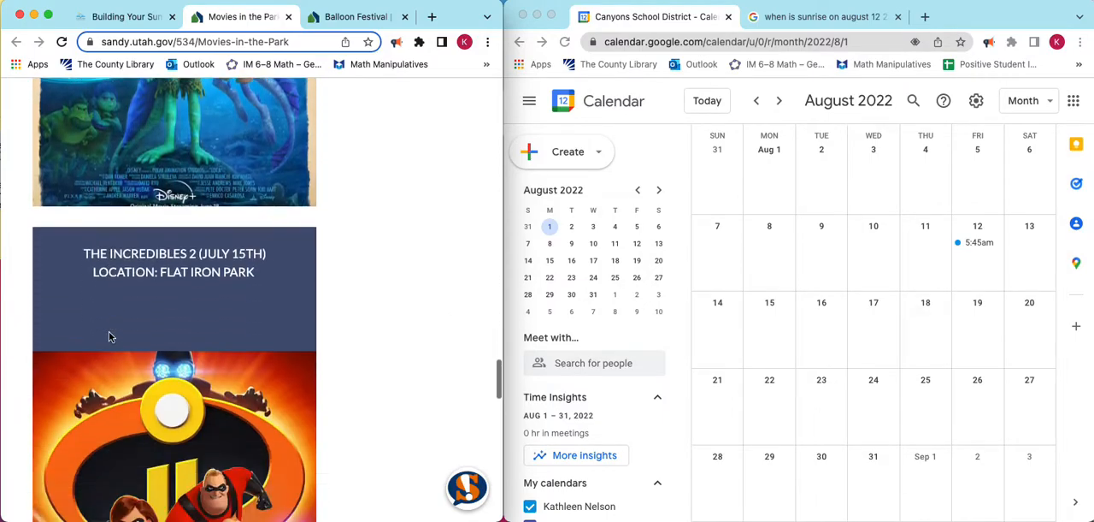
scroll(188, 224, up, 12)
scroll(188, 224, up, 12)
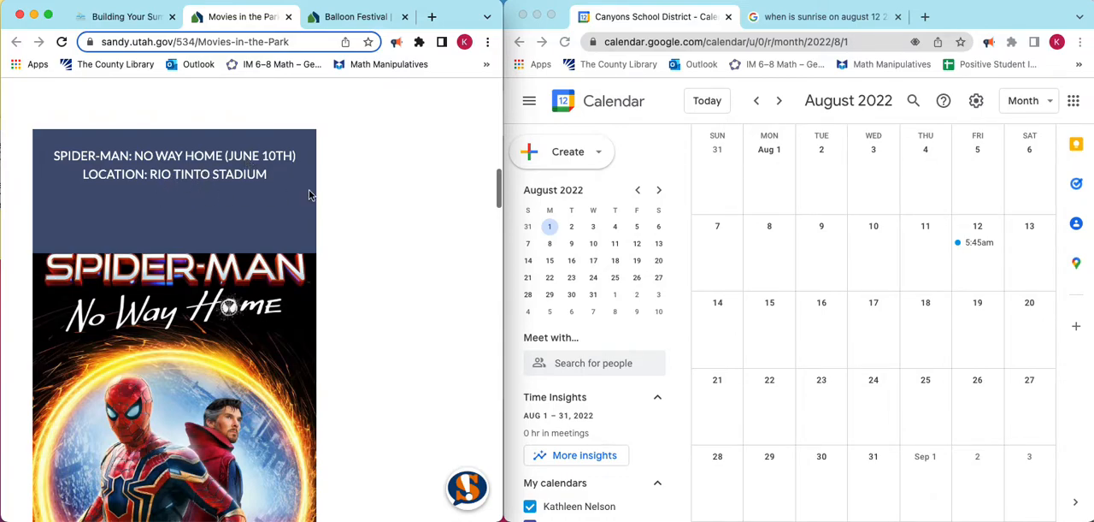
Create an event on June 10, 2022 in the calendar with the title "Sandy Movies in the Park".
click(757, 102)
click(757, 102)
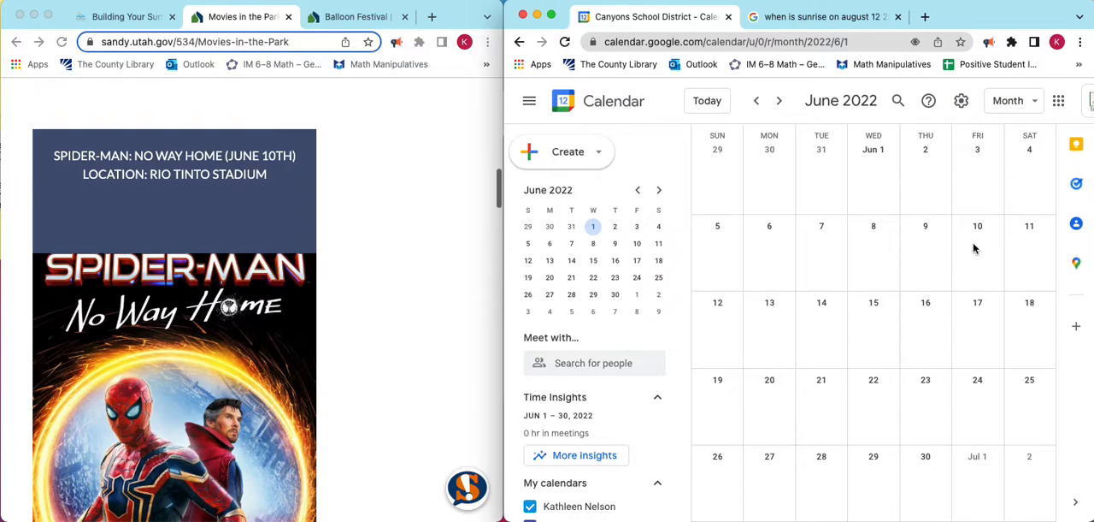
scroll(340, 252, up, 5)
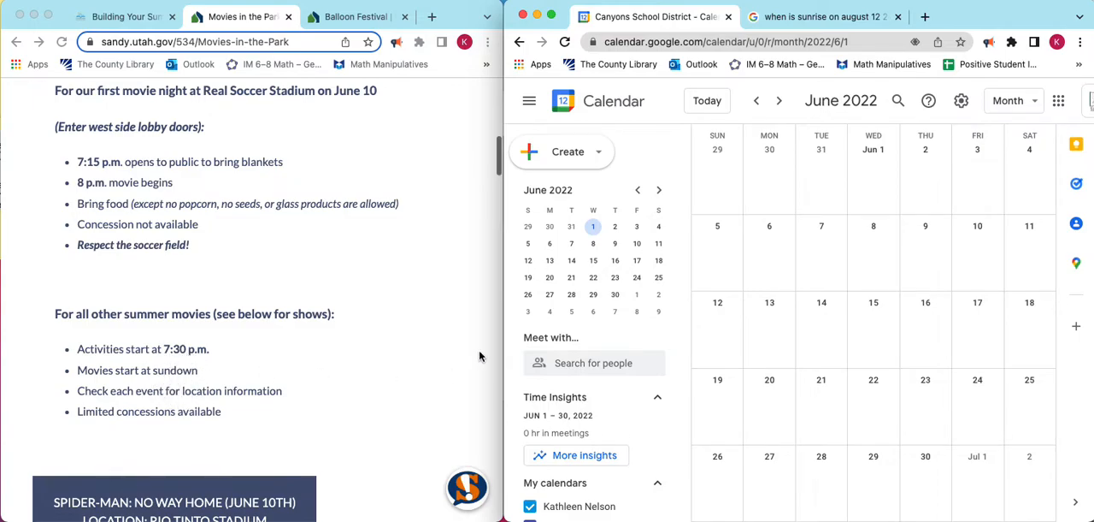
click(977, 256)
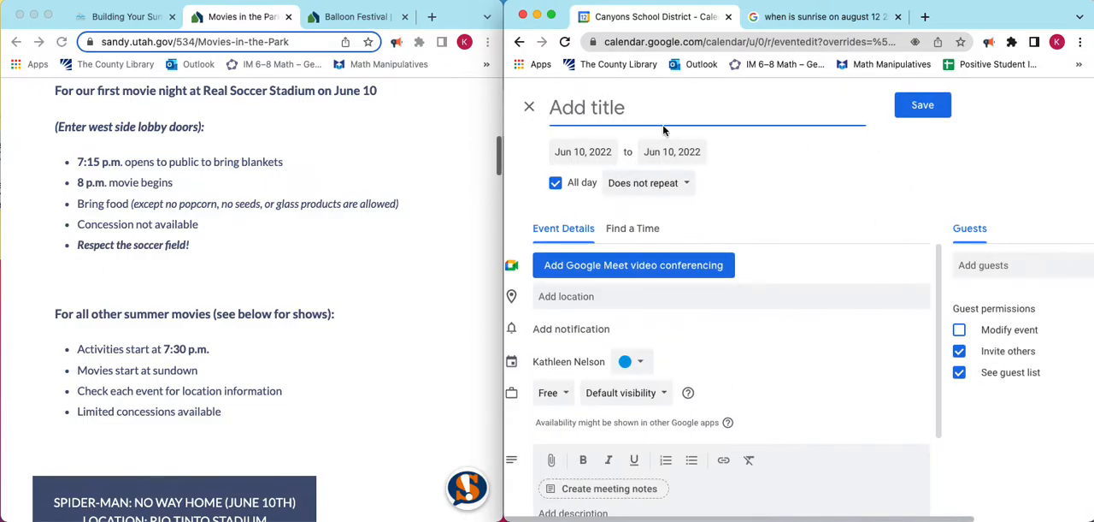
text(Sandy Movie)
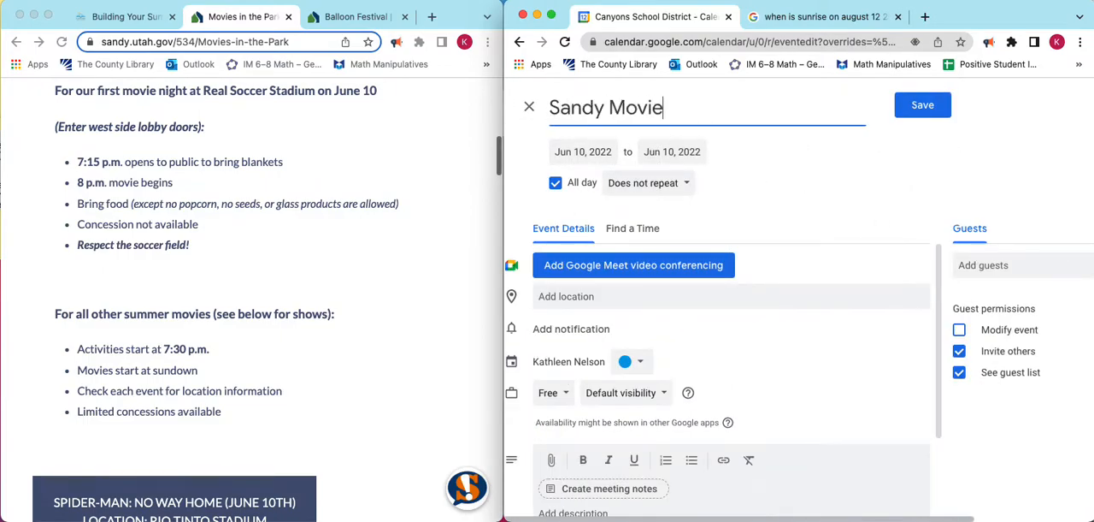
text(s in the Park)
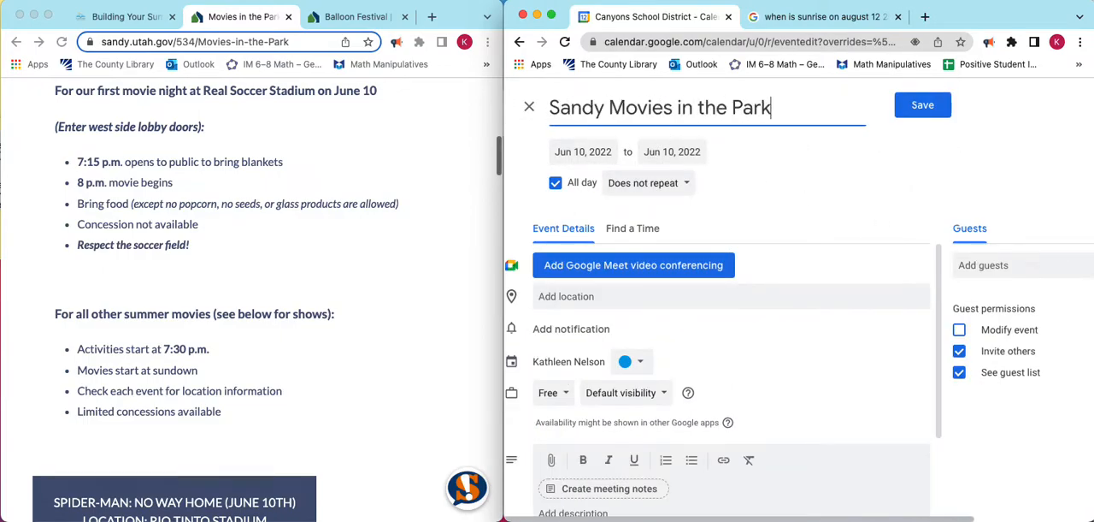
Turn off the all-day setting and set the event's time from 7:30pm to 11:00pm.
click(555, 182)
click(651, 152)
scroll(641, 253, down, 10)
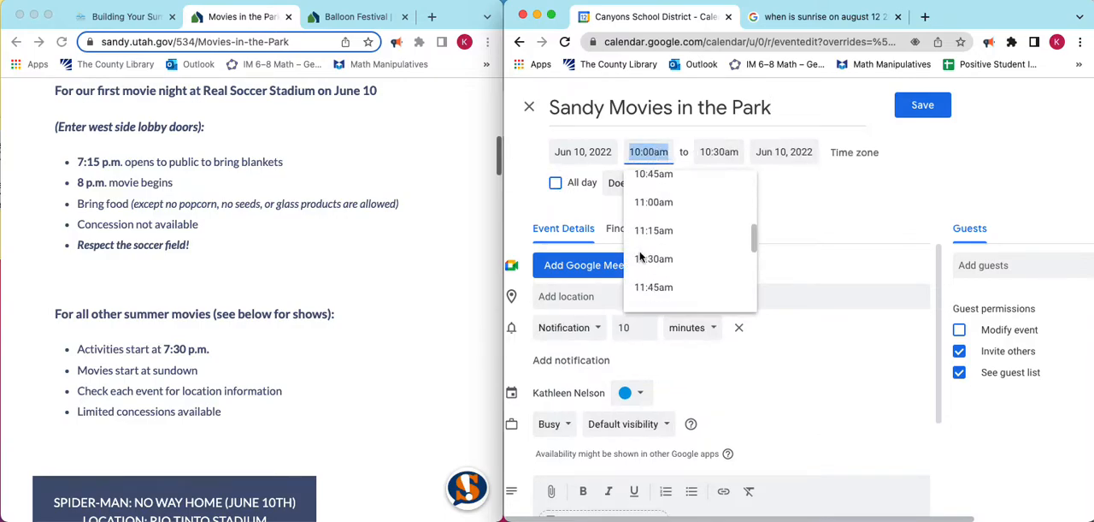
scroll(640, 253, down, 8)
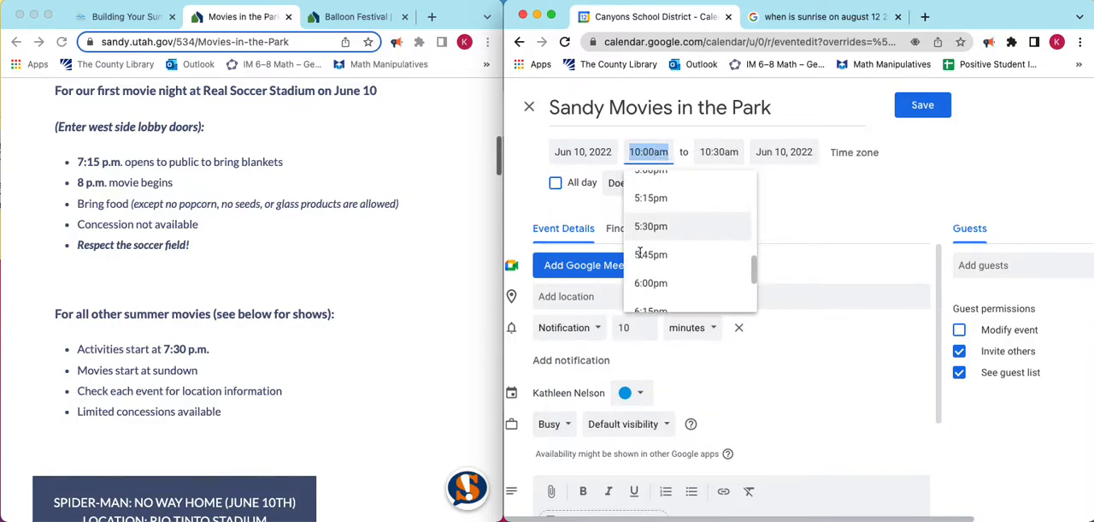
click(650, 287)
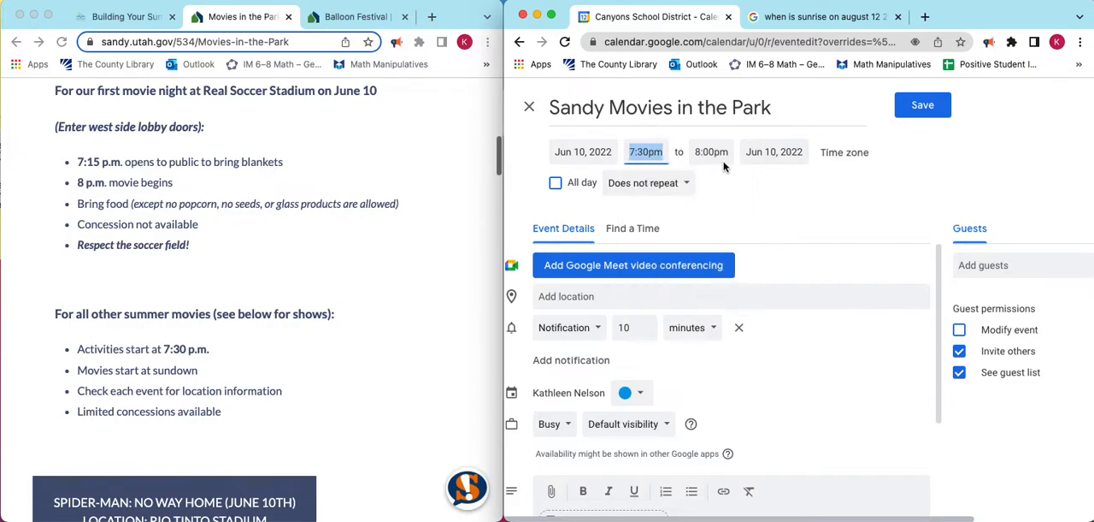
click(711, 152)
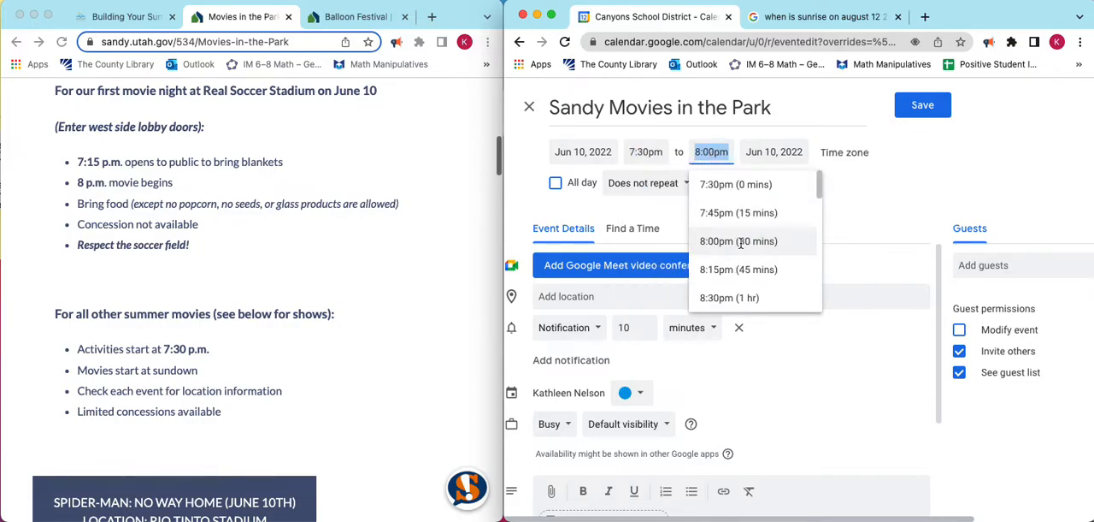
scroll(741, 243, down, 7)
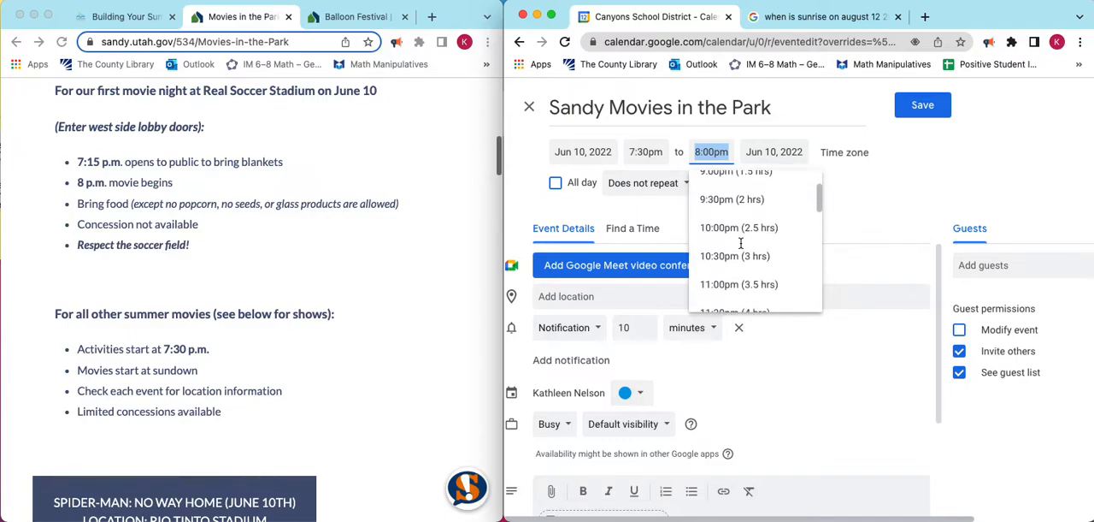
click(731, 242)
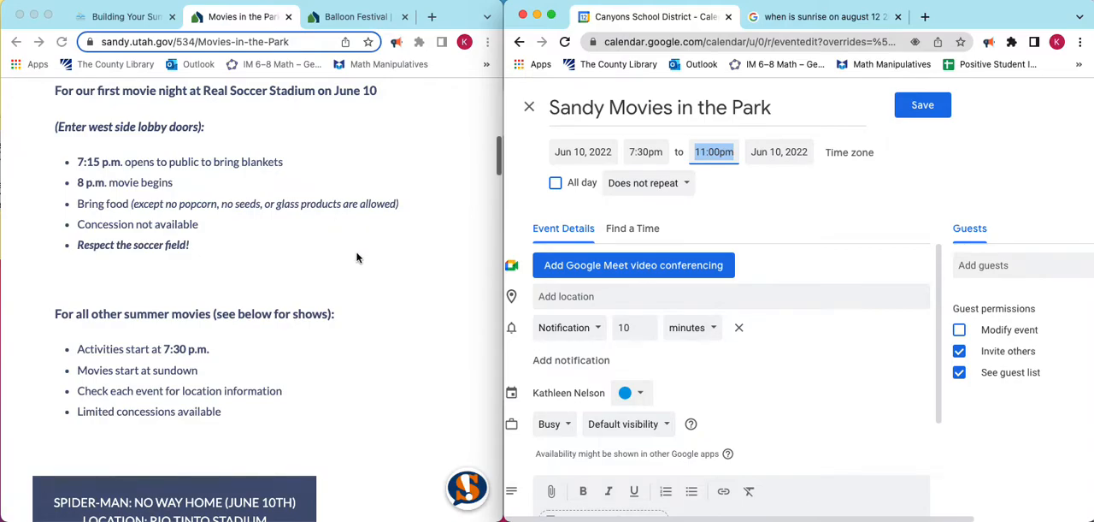
Set the event's location to the suggested Rio Tinto Stadium in Sandy.
click(553, 298)
text(Rio)
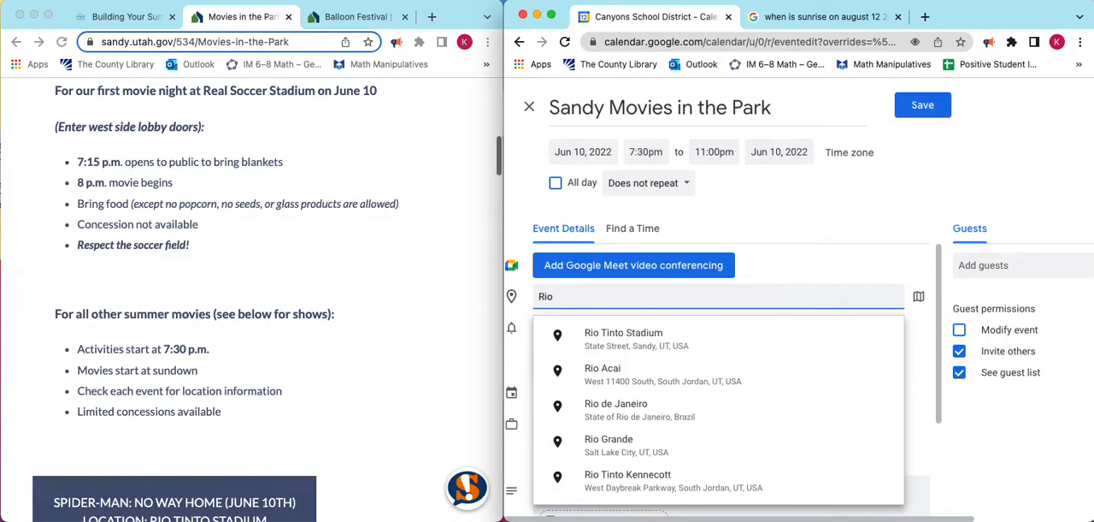
click(624, 342)
Check the June 10 movie on the Sandy page and append ": Spider-Man" to the event title.
scroll(327, 238, down, 1)
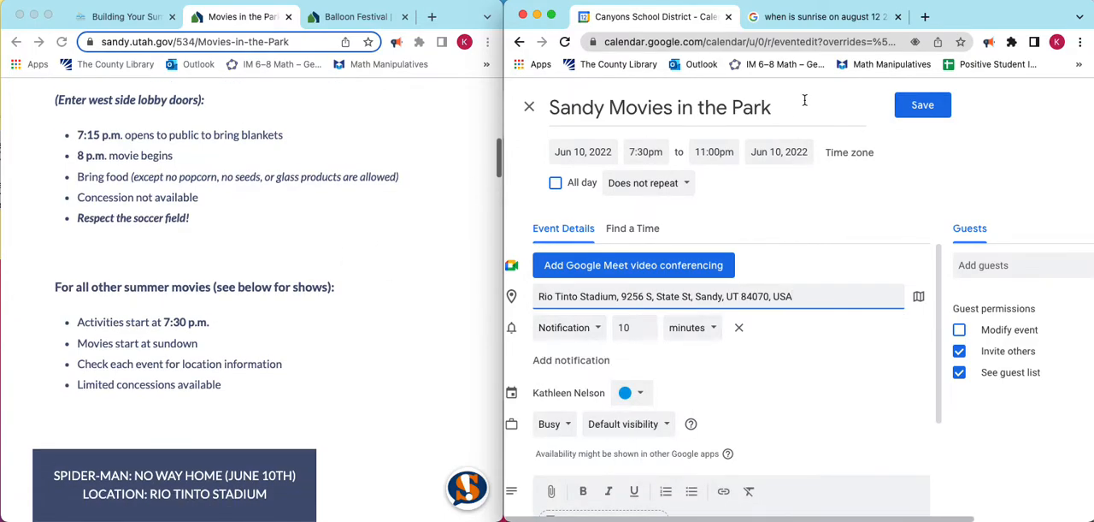
scroll(370, 257, down, 5)
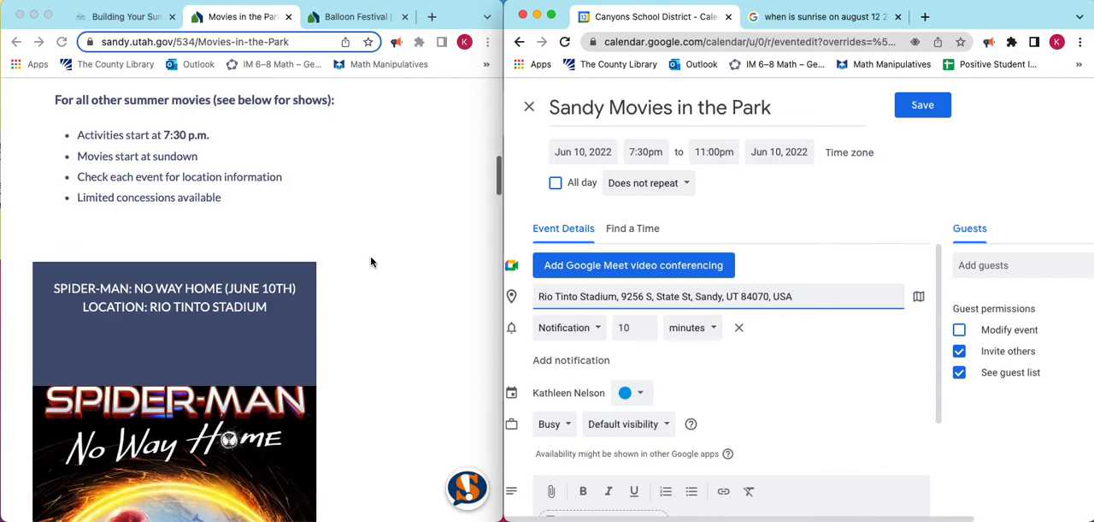
click(782, 110)
text(: Spider-Man)
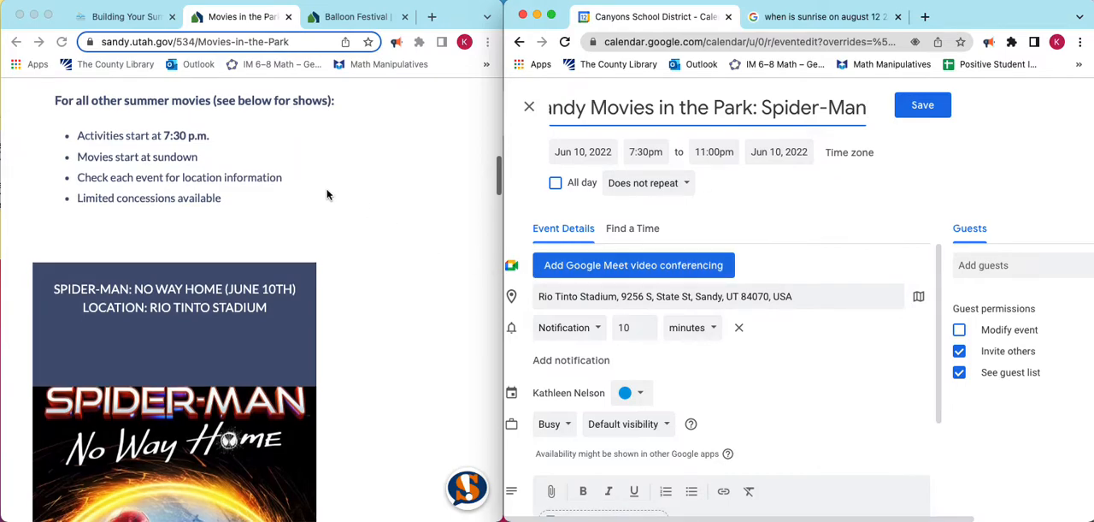
Copy the Movies in the Park page's web address into the event description and remove the default notification.
scroll(330, 196, up, 3)
click(259, 43)
key(cmd+c)
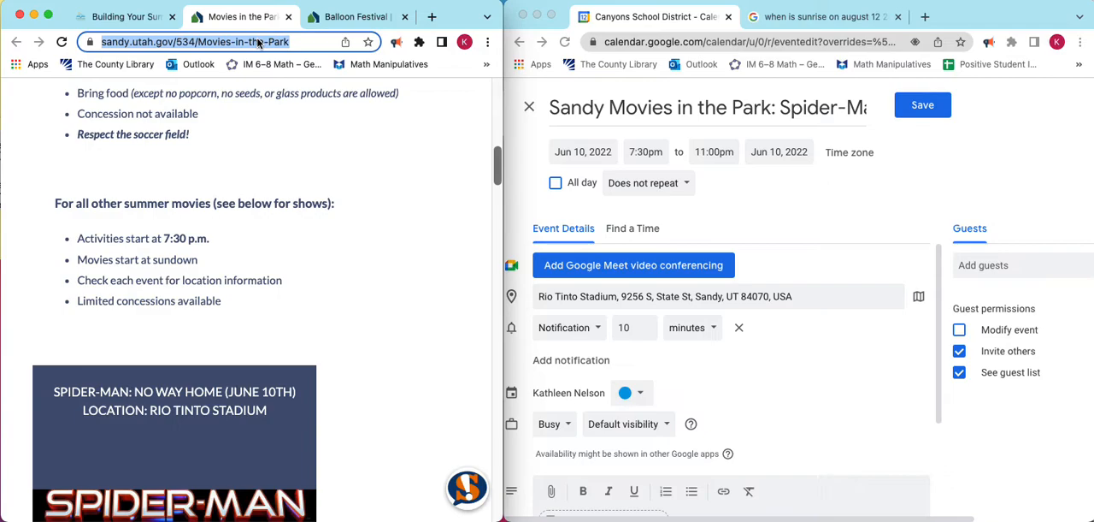
scroll(624, 325, down, 3)
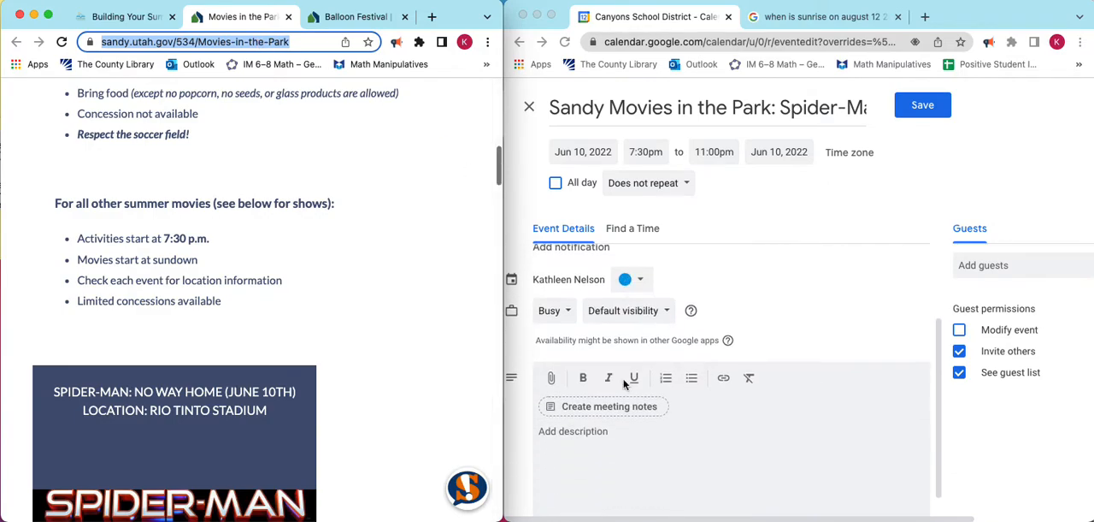
click(560, 433)
key(cmd+v)
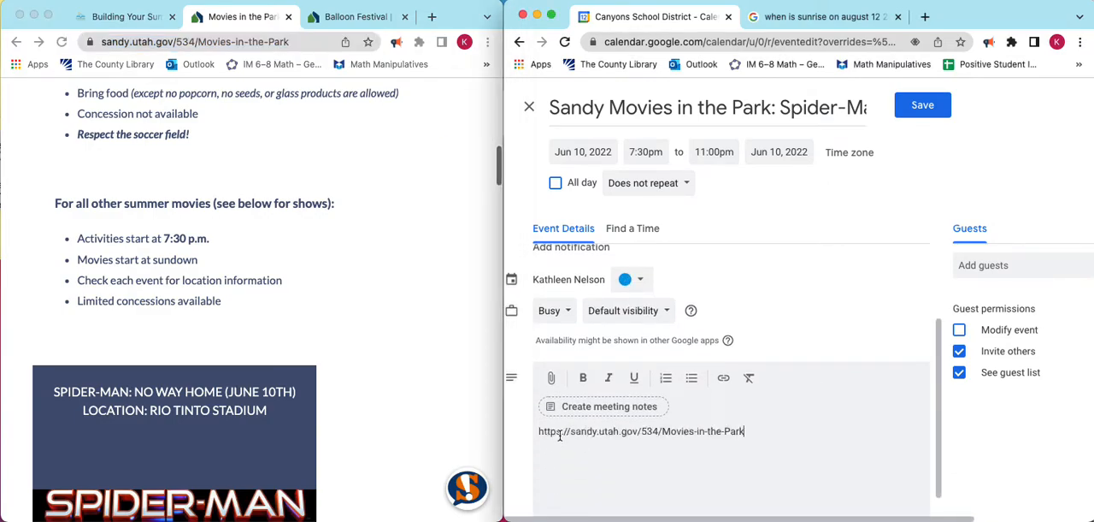
scroll(724, 330, up, 3)
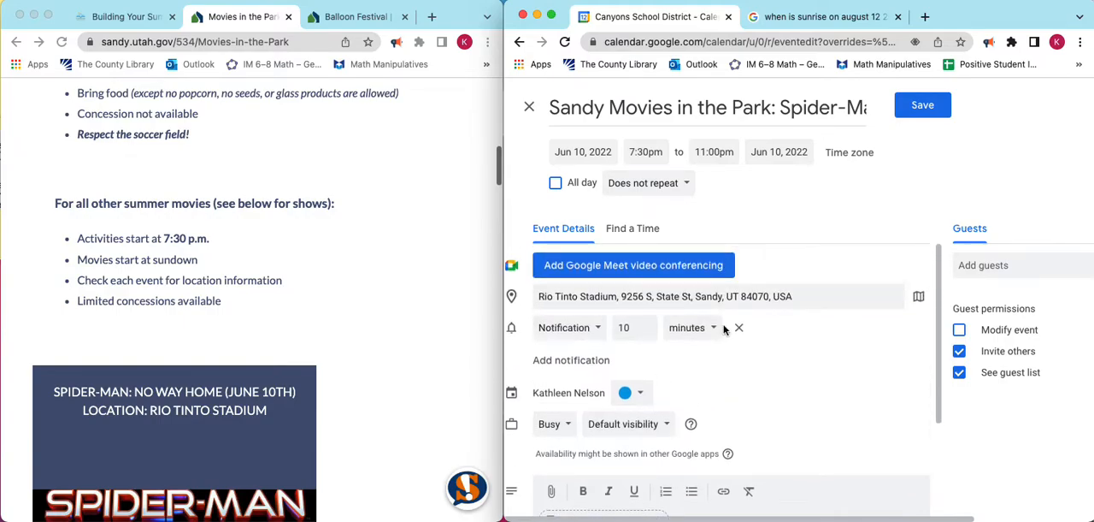
click(739, 327)
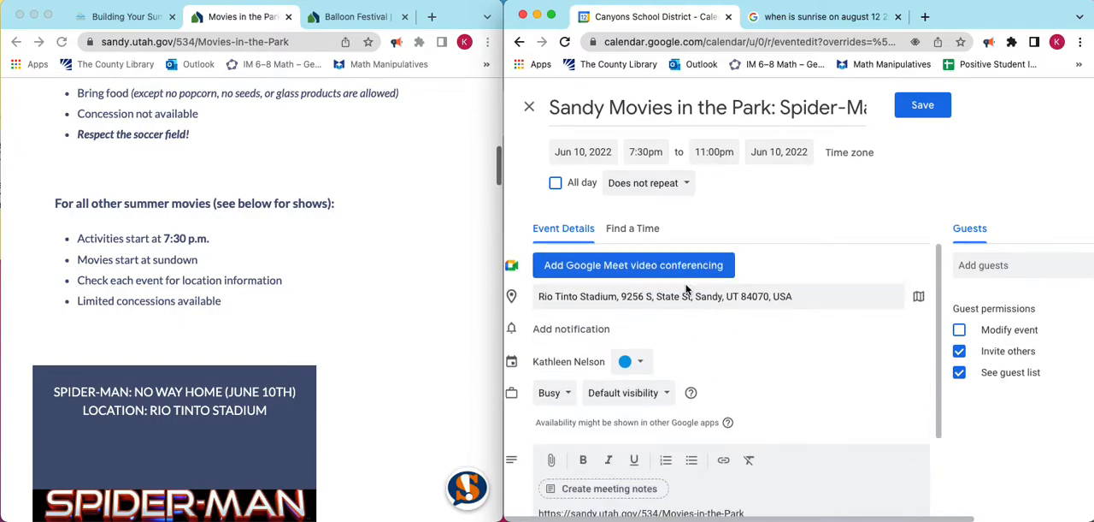
Make the movie event repeat weekly on Friday and save it.
click(671, 186)
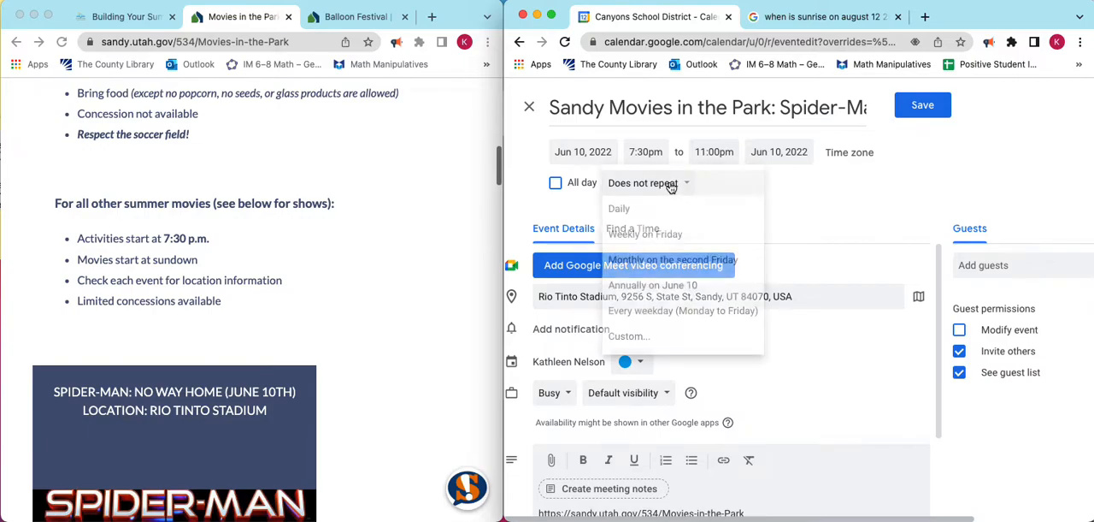
click(652, 232)
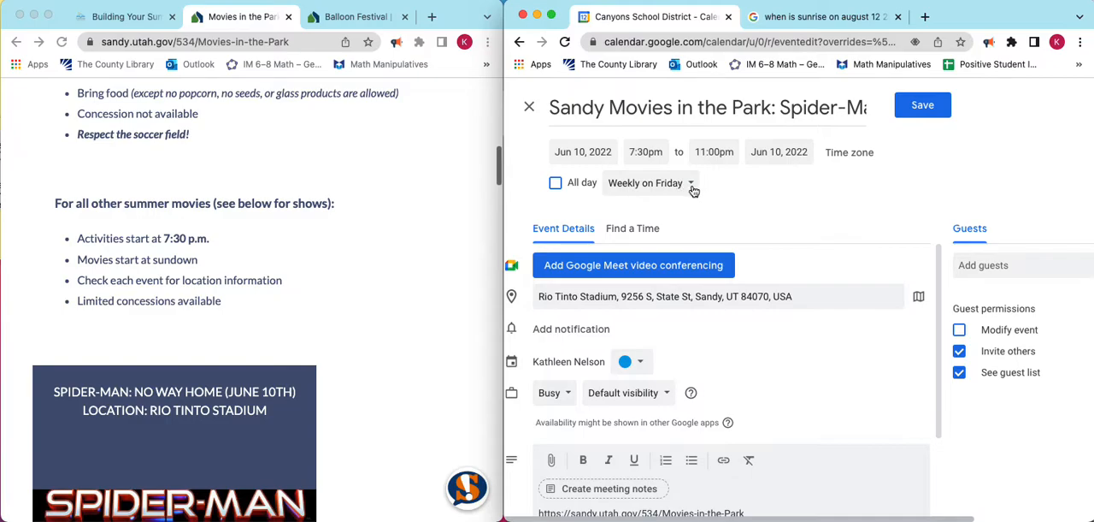
click(914, 109)
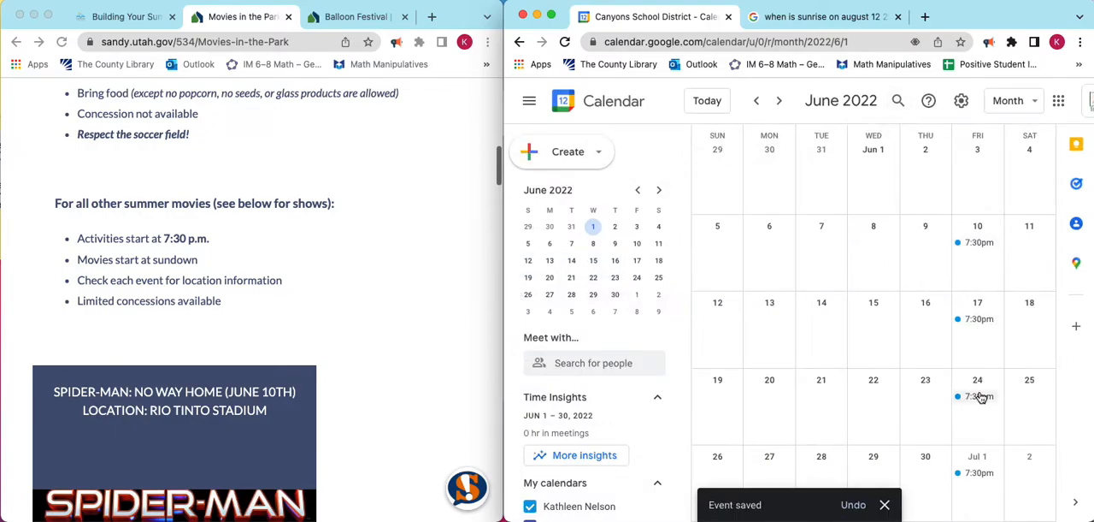
Look up the June 17 movie on the Sandy page and replace "Spider-Man" with "Encanto" in that day's event title.
double_click(979, 319)
click(691, 107)
text(er-Man)
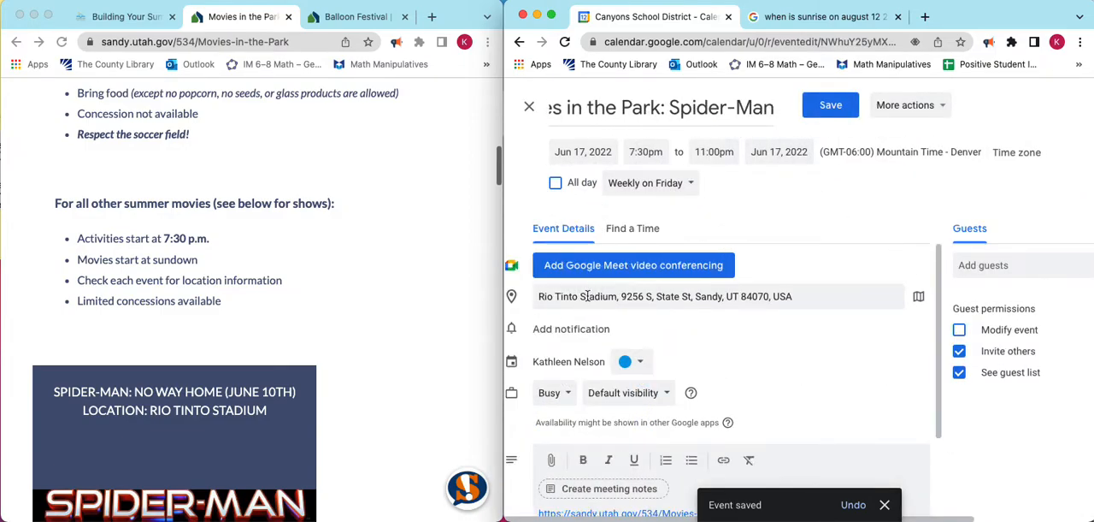
scroll(338, 203, down, 5)
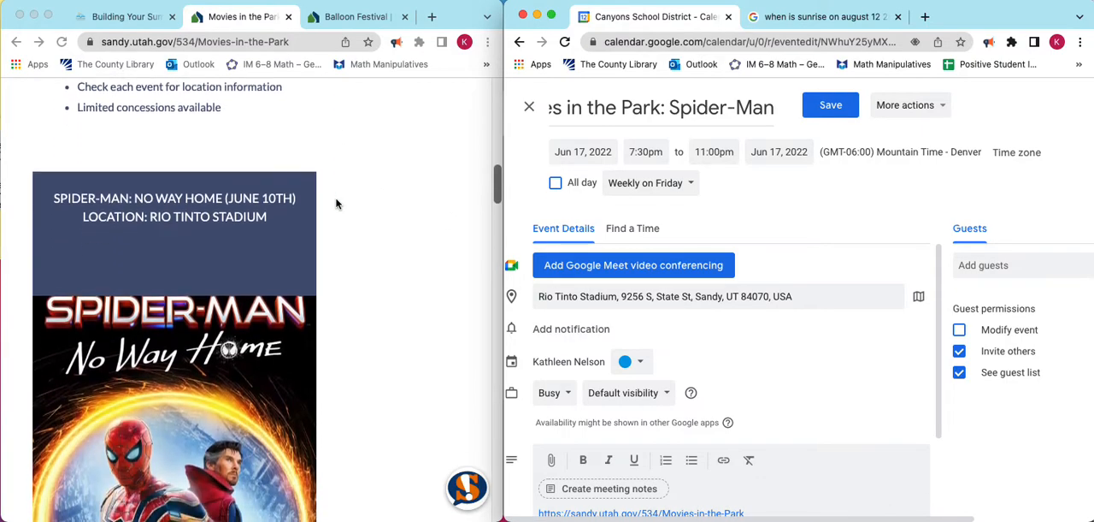
scroll(336, 204, down, 6)
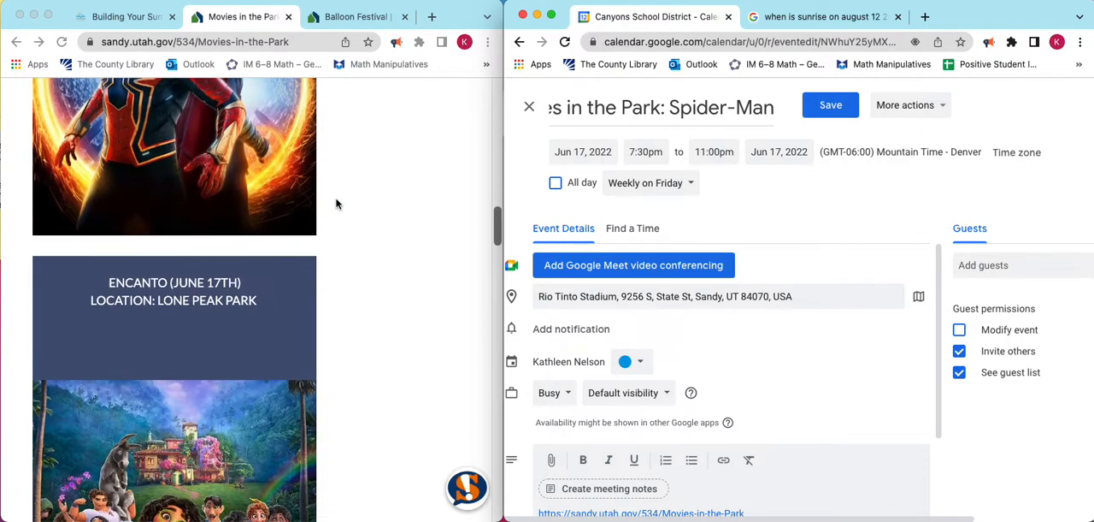
scroll(337, 205, down, 4)
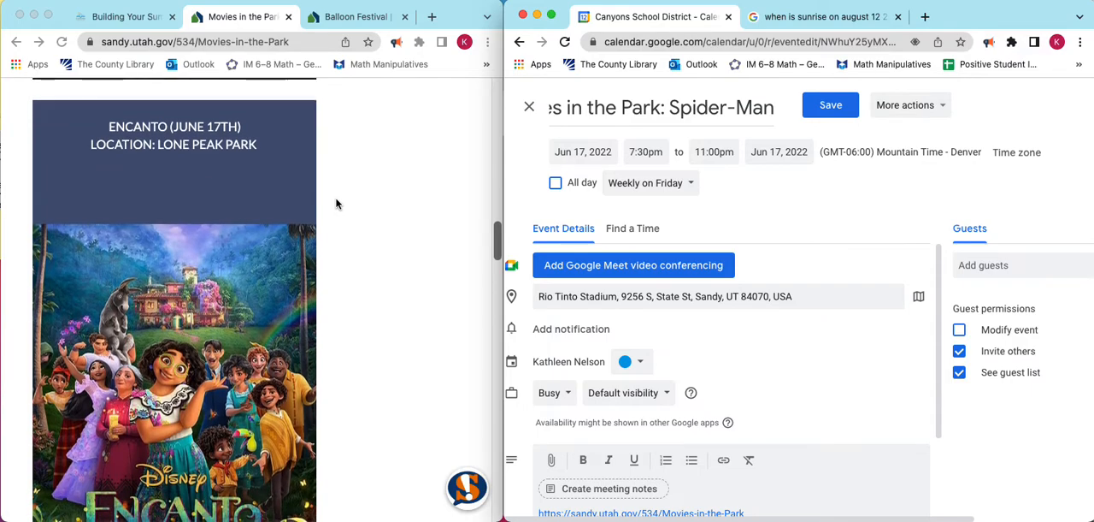
click(676, 114)
drag(671, 110, 775, 109)
text(Encanto)
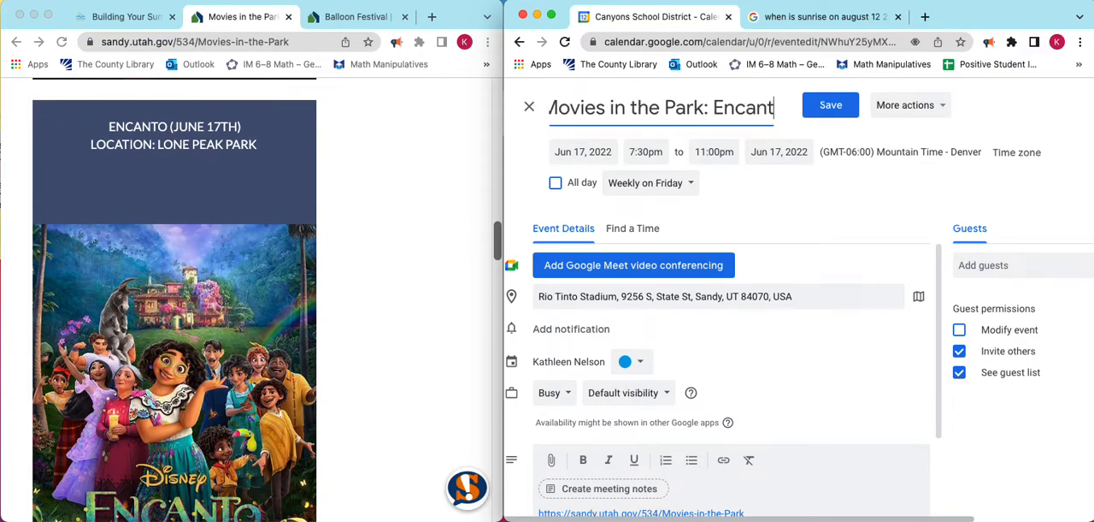
Replace the June 17 event's location with the suggested Lone Peak Park in Sandy.
click(572, 298)
key(BackSpace)
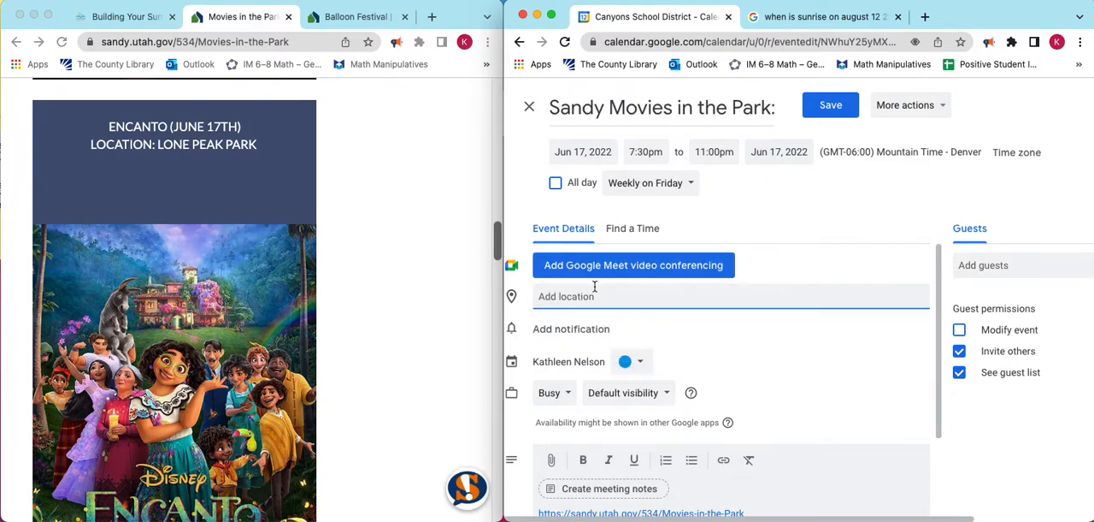
text(lone )
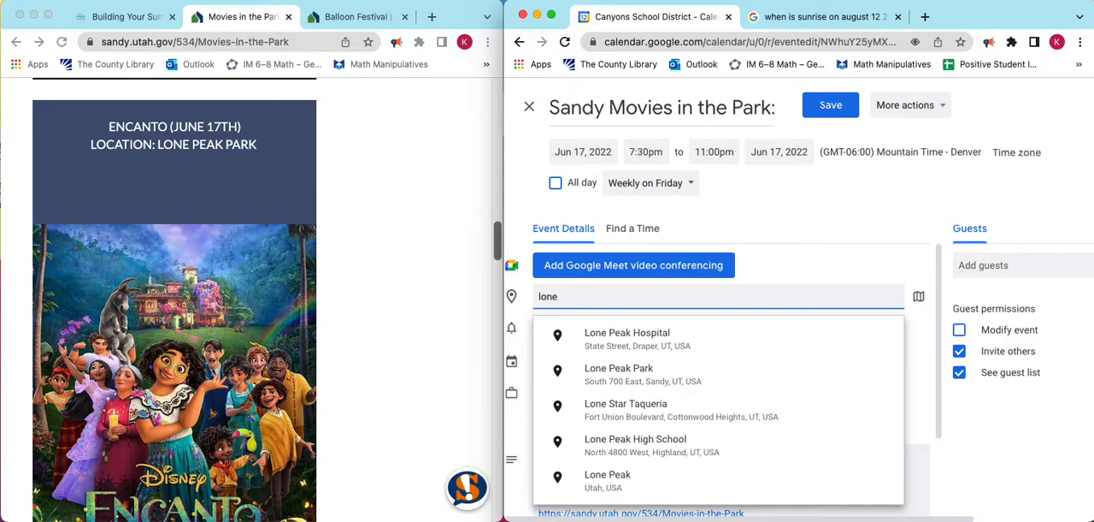
text(peak)
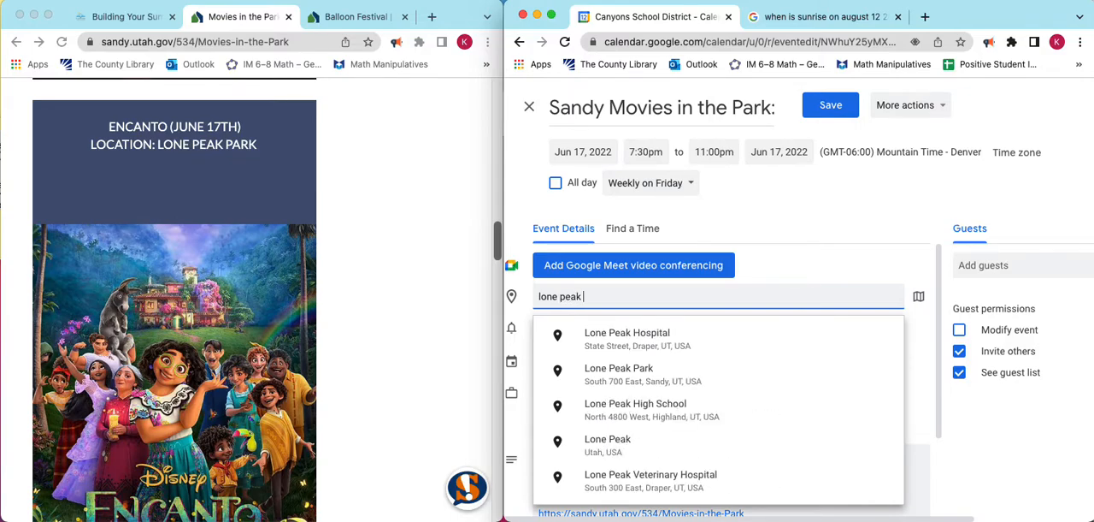
text( park)
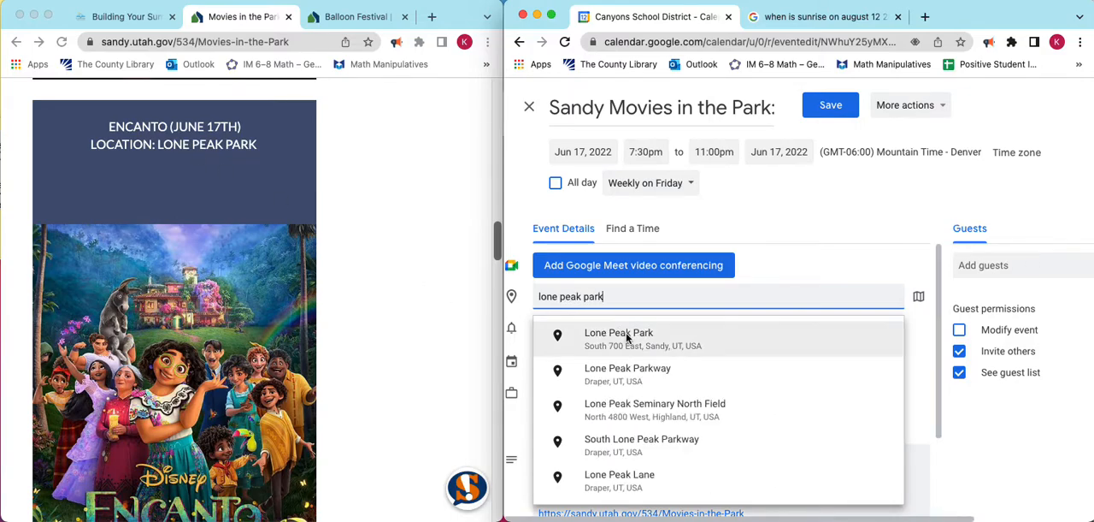
click(626, 336)
Check the event's description link and save the changes to this event only.
scroll(615, 376, down, 3)
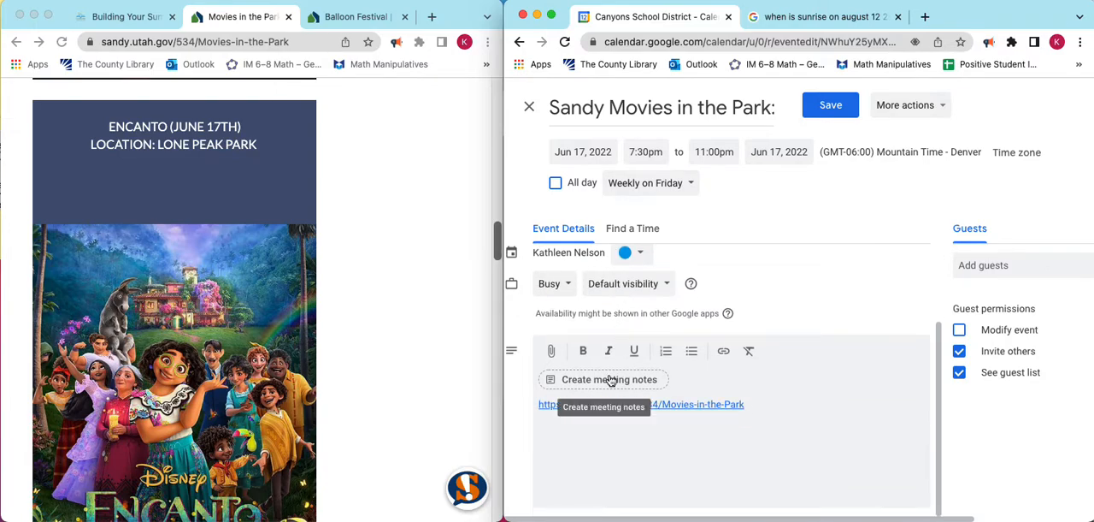
scroll(611, 381, up, 3)
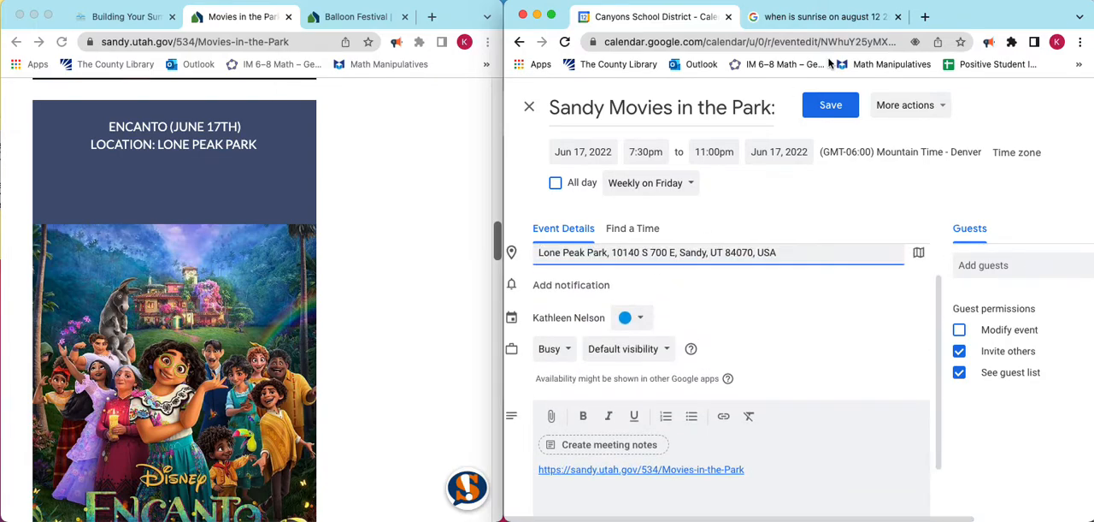
click(825, 114)
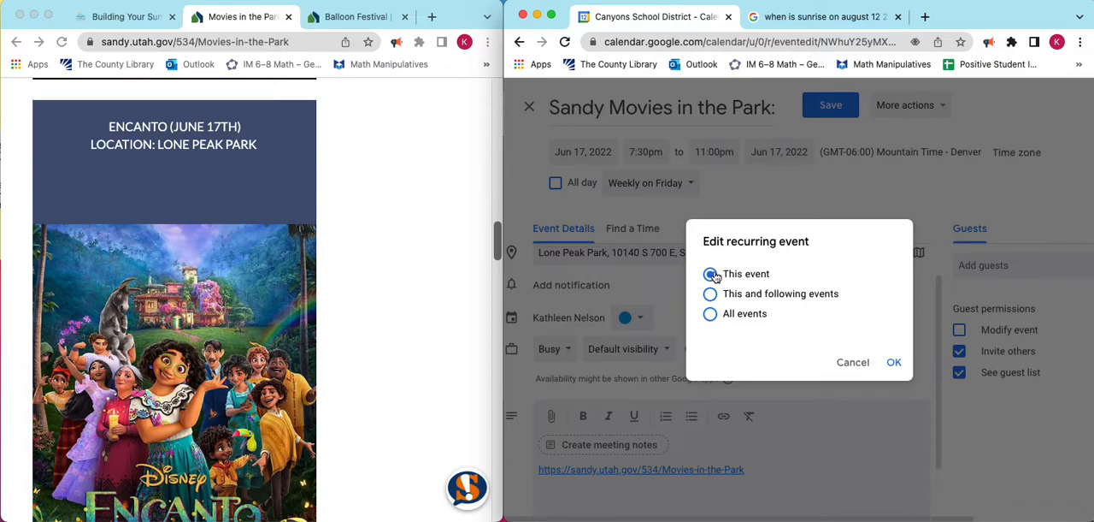
click(885, 359)
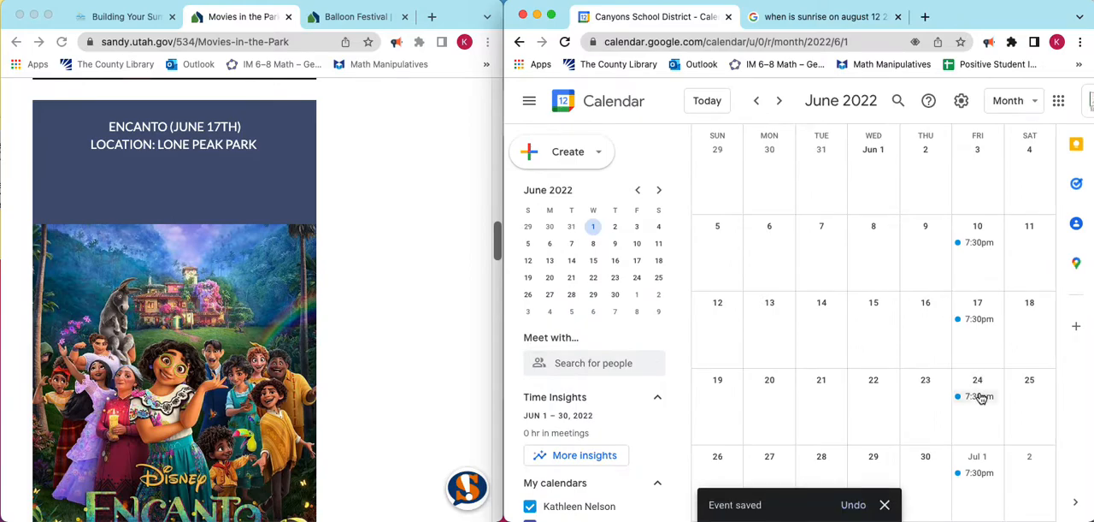
Check the full title of the June 24 movie event and close it without changes.
double_click(980, 396)
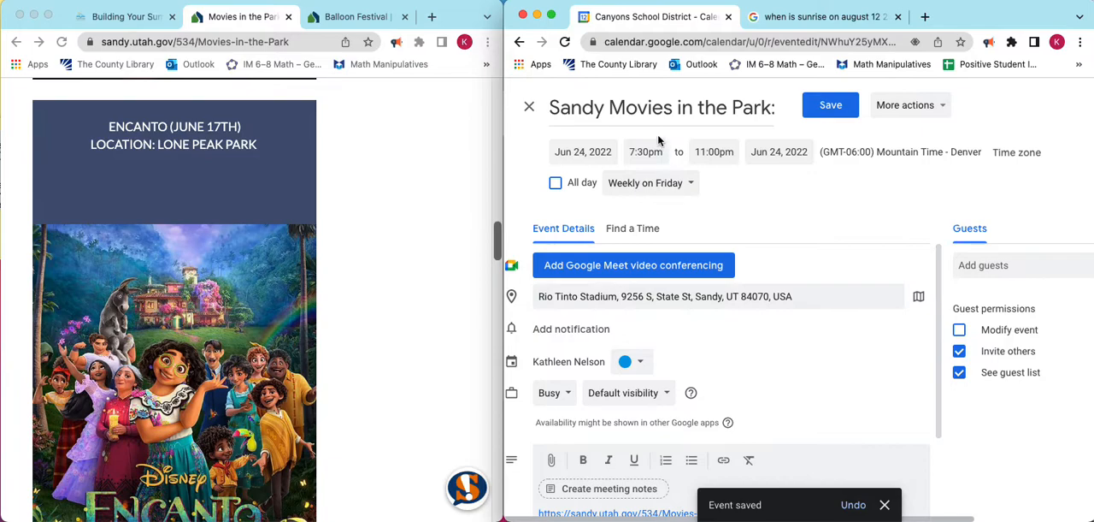
scroll(646, 108, right, 2)
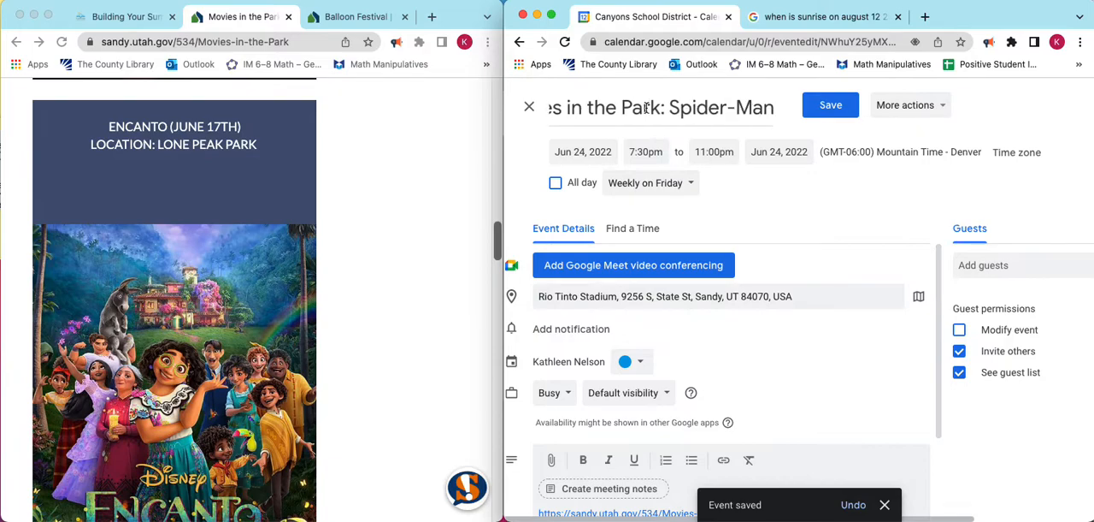
click(530, 107)
Show August 2022 in the calendar and find the last movie's date on the Sandy Movies in the Park page.
scroll(977, 245, down, 2)
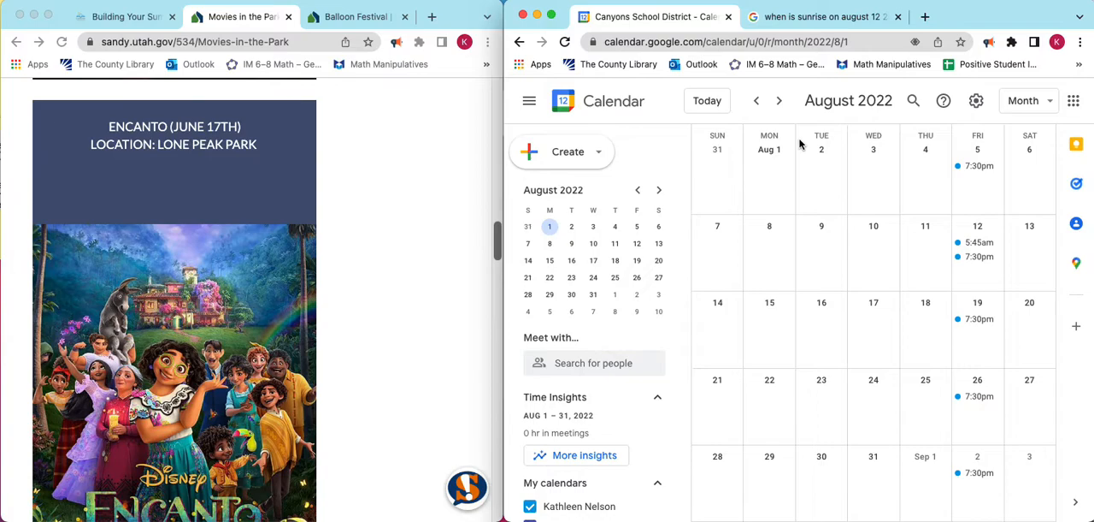
scroll(362, 234, down, 10)
scroll(361, 234, down, 10)
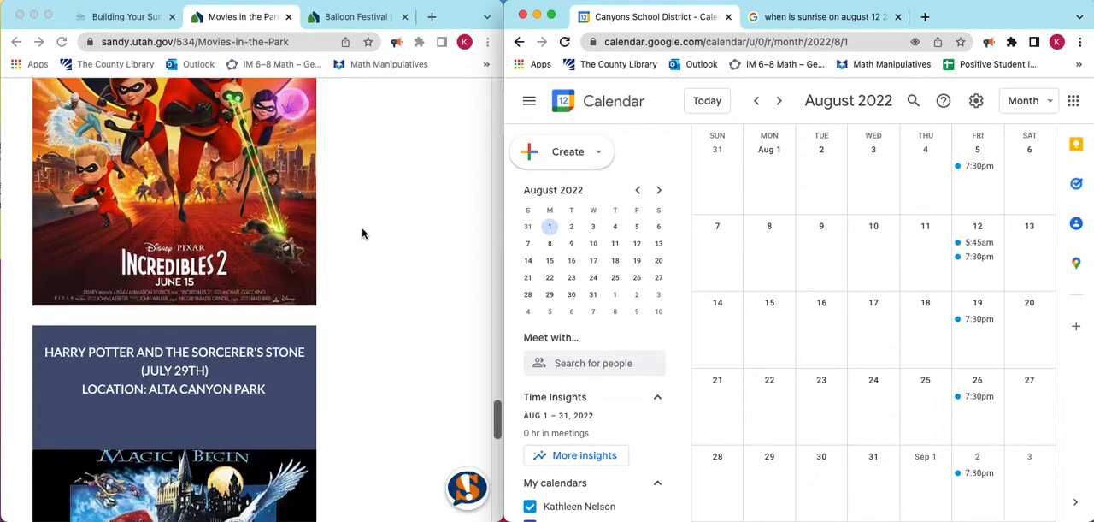
scroll(362, 234, down, 8)
scroll(362, 234, up, 6)
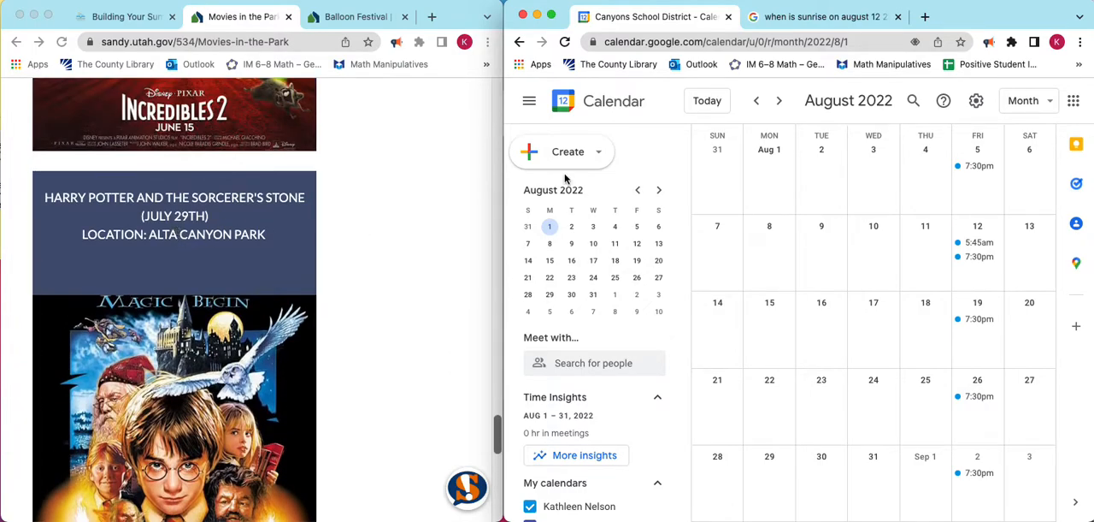
double_click(979, 167)
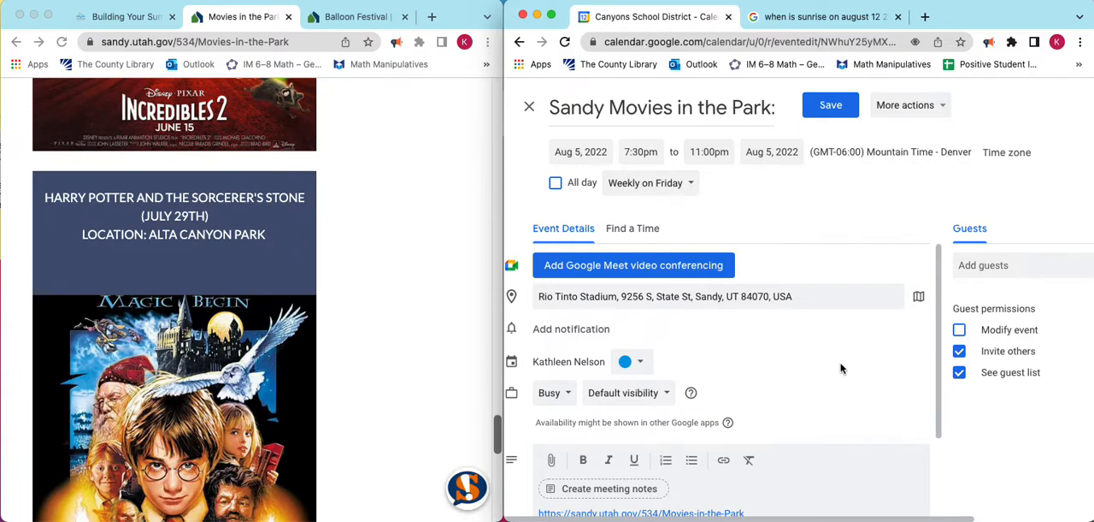
scroll(930, 416, down, 3)
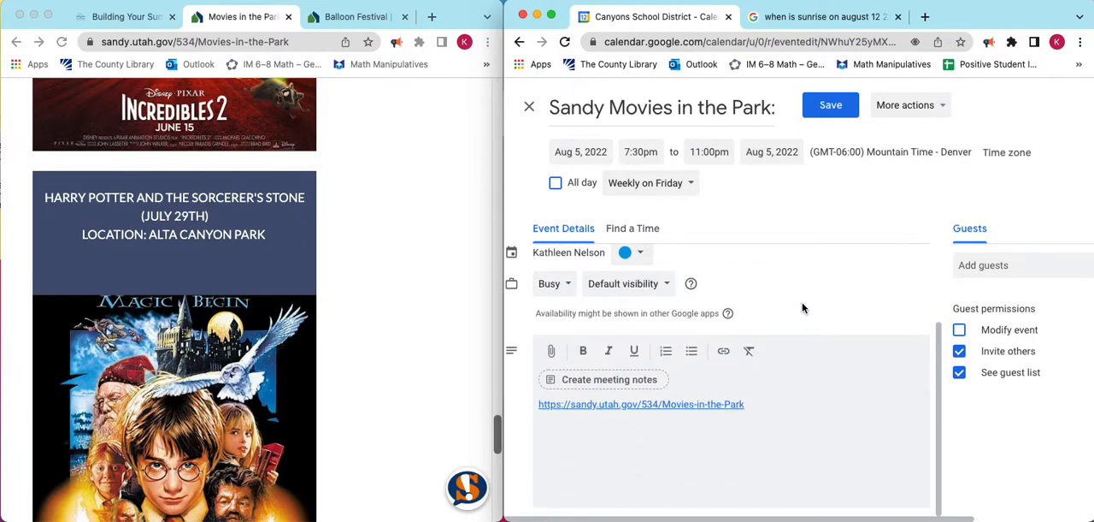
scroll(801, 308, up, 3)
click(529, 107)
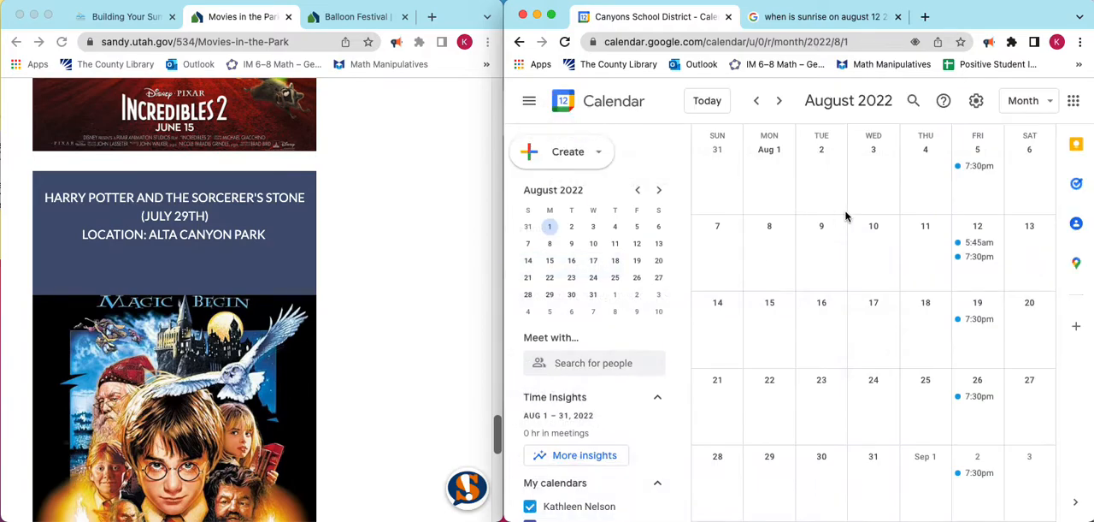
Delete the August 5 movie event along with all following events in the series and return to June 2022.
right_click(981, 171)
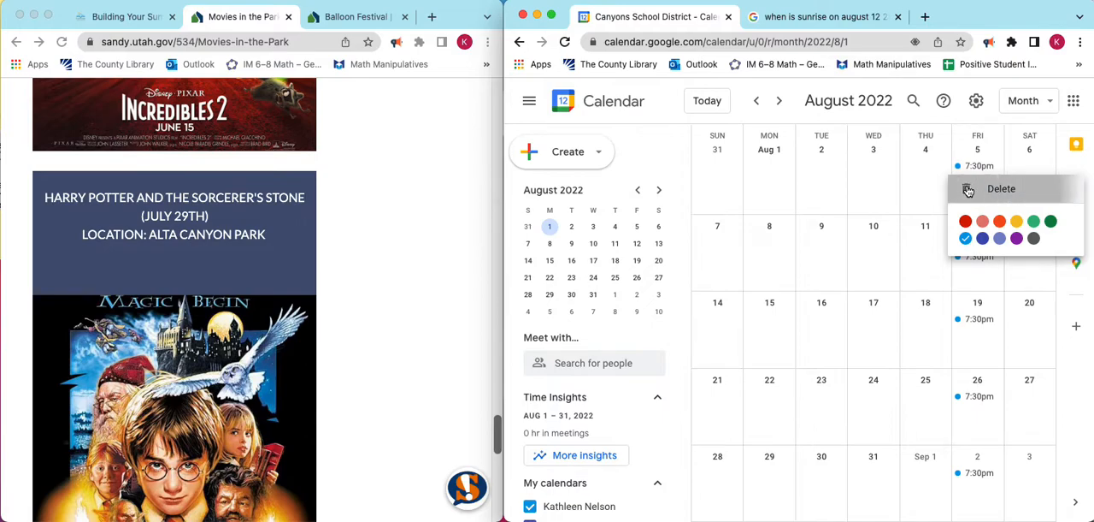
click(969, 189)
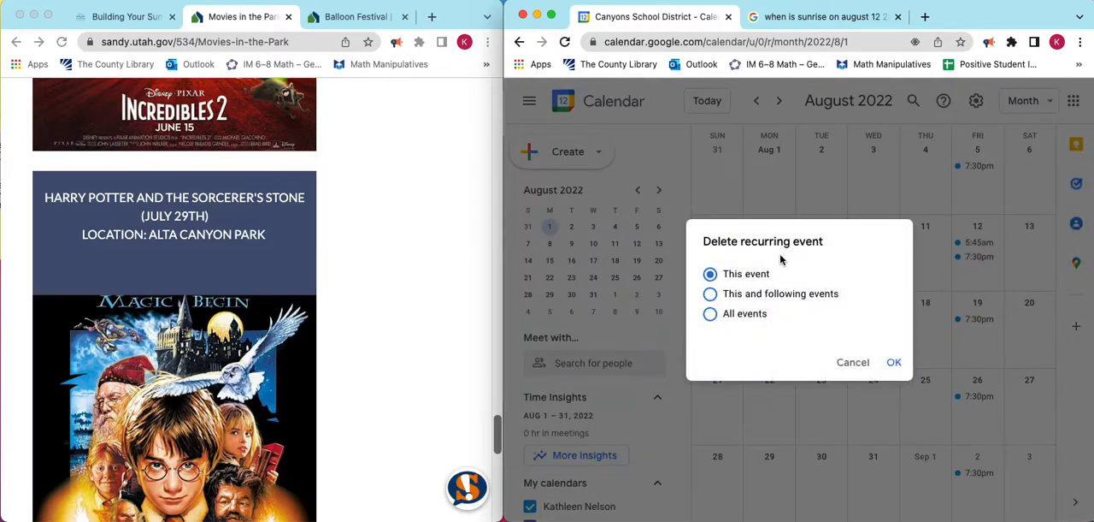
click(712, 294)
click(893, 363)
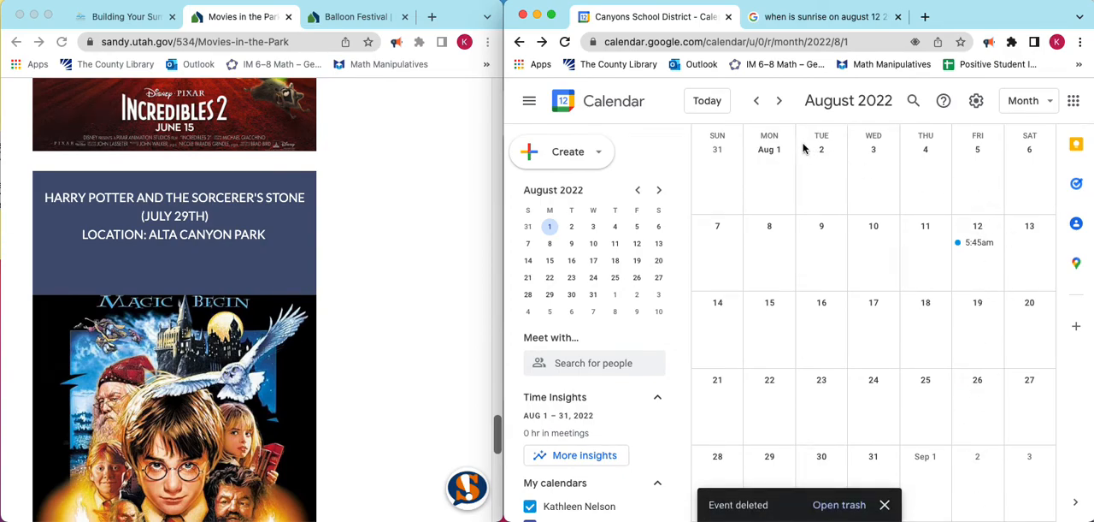
click(757, 101)
click(759, 102)
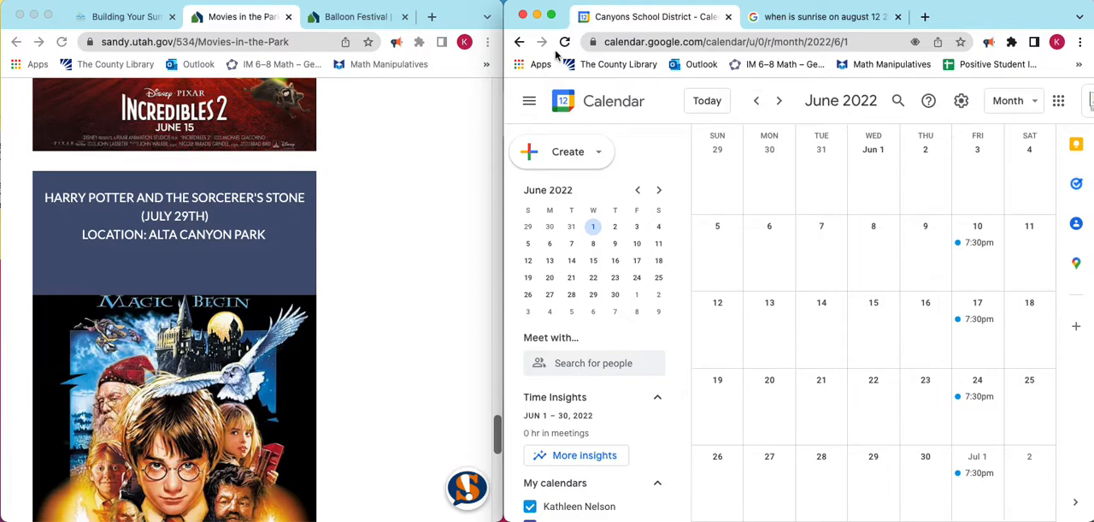
Review the Summer Schedule Rubric and the requirements for full points on the "Building Your Summer" assignment page.
click(135, 19)
scroll(221, 242, down, 15)
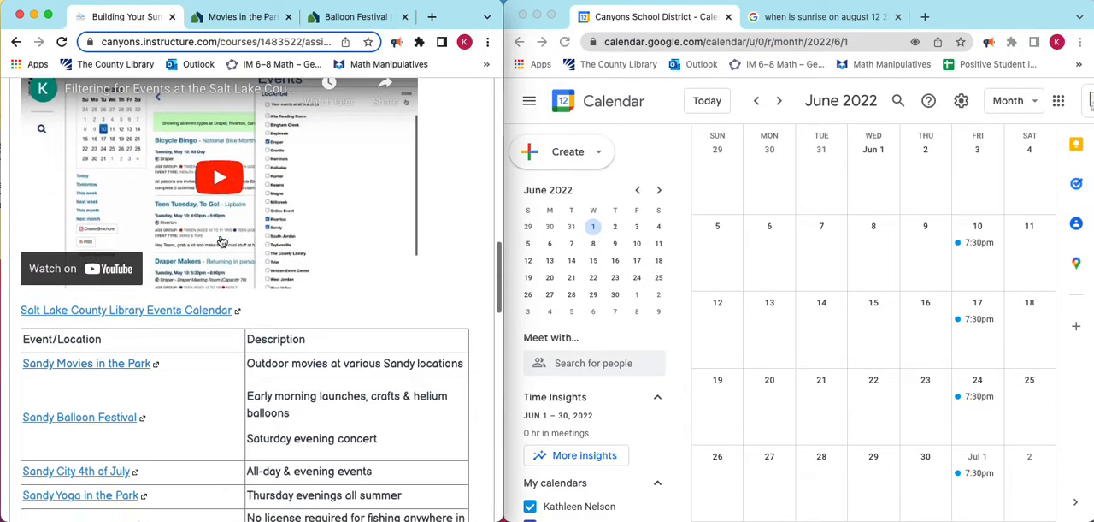
scroll(221, 242, up, 5)
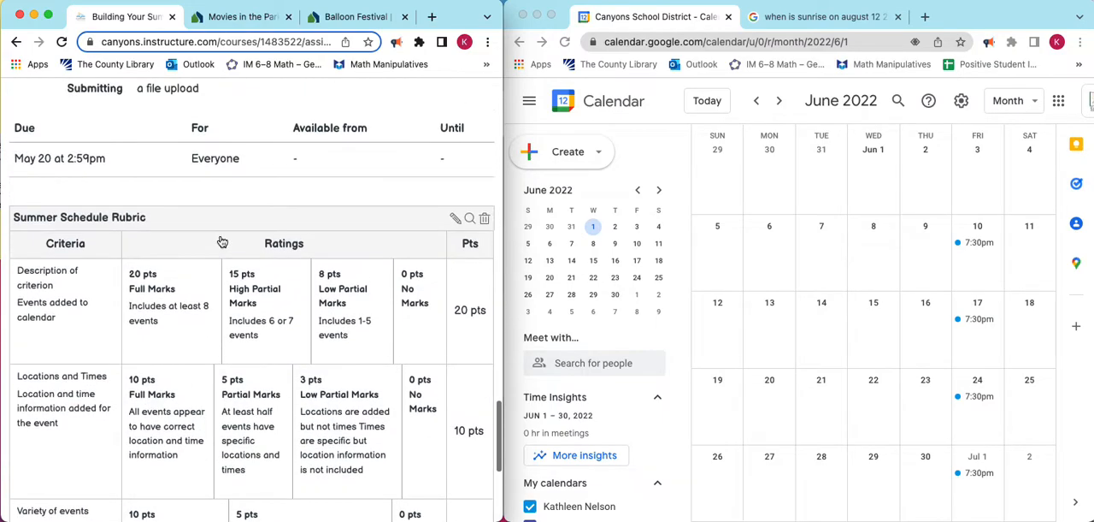
scroll(220, 242, down, 8)
scroll(220, 242, up, 15)
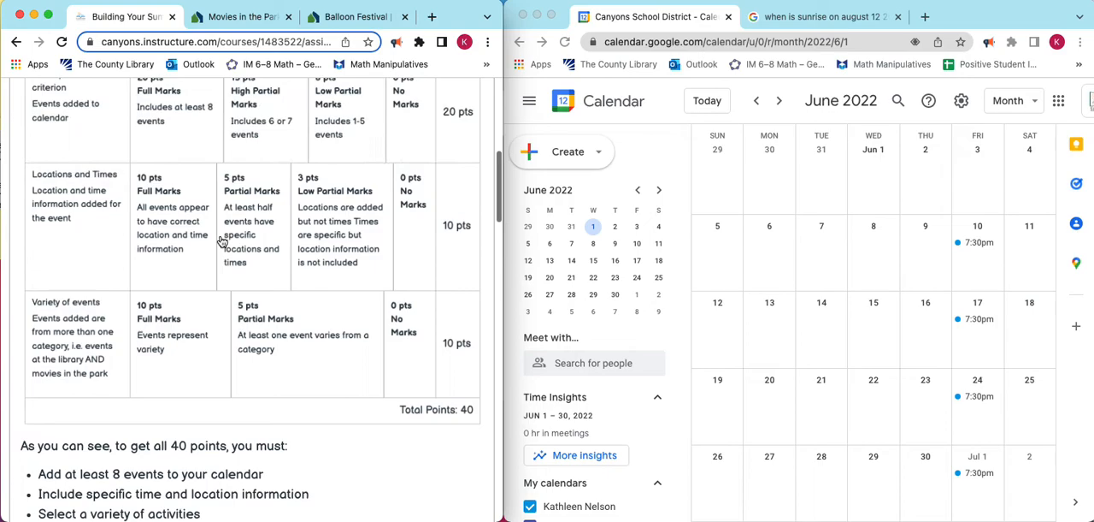
scroll(220, 242, down, 2)
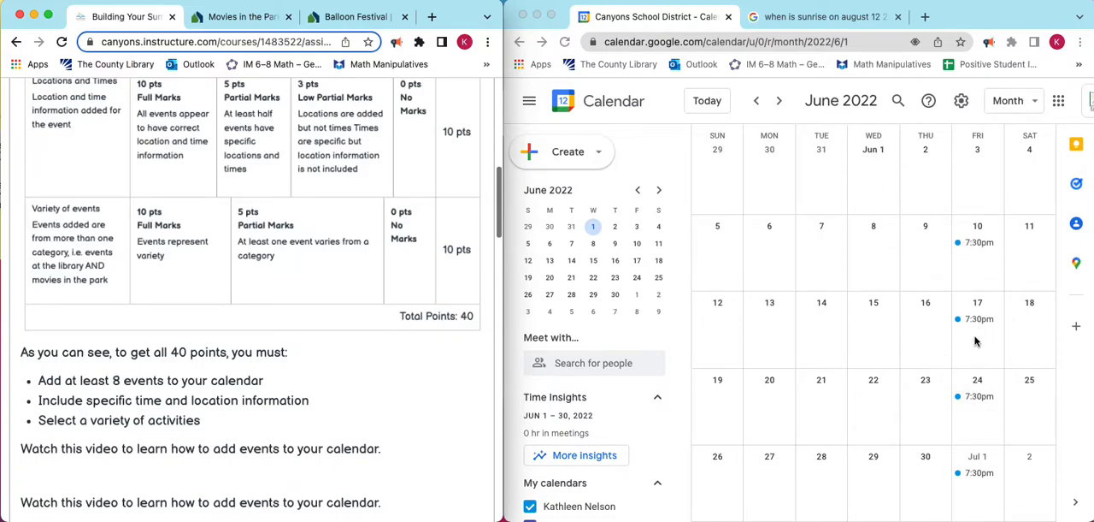
Review the July 2022 movie events in the calendar and browse the assignment page's list of local events and their descriptions.
click(779, 101)
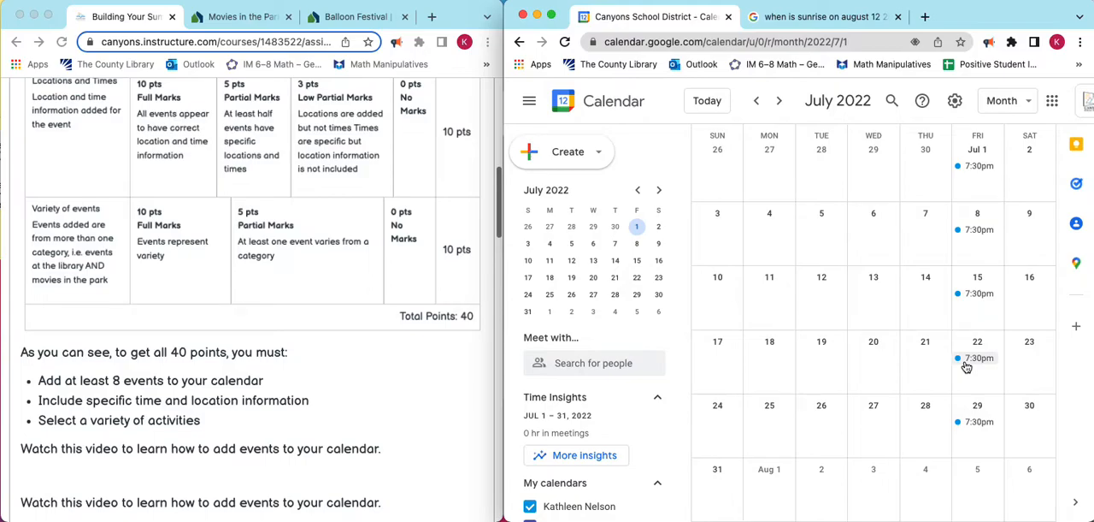
scroll(278, 323, up, 7)
scroll(276, 322, down, 12)
scroll(277, 323, down, 8)
scroll(277, 322, up, 5)
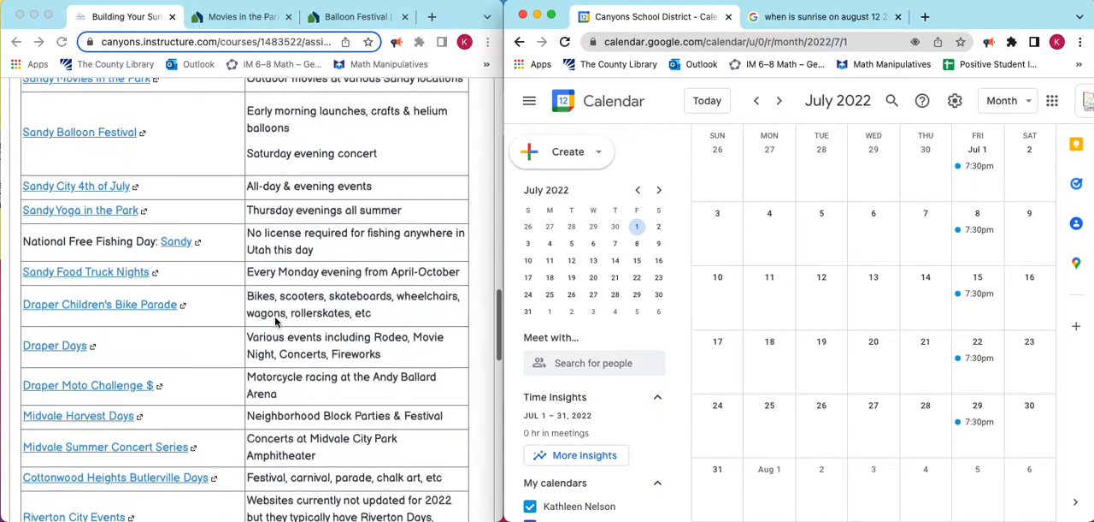
scroll(276, 322, up, 1)
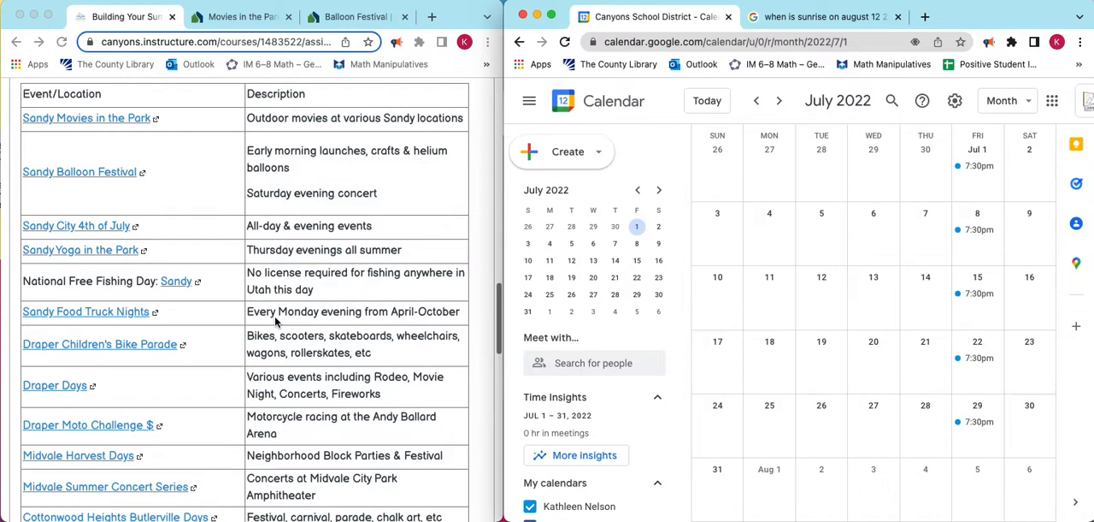
scroll(139, 259, down, 3)
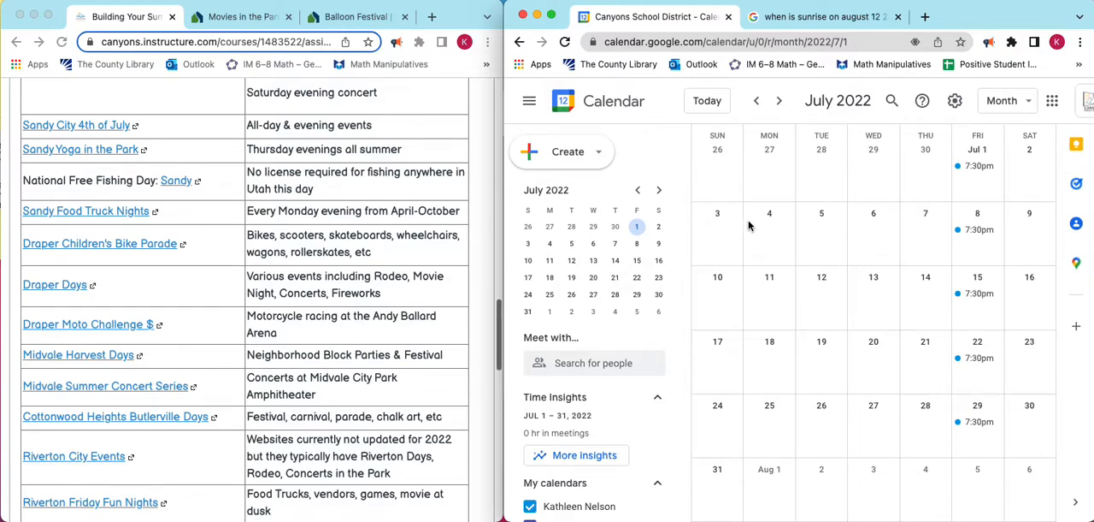
scroll(218, 311, up, 10)
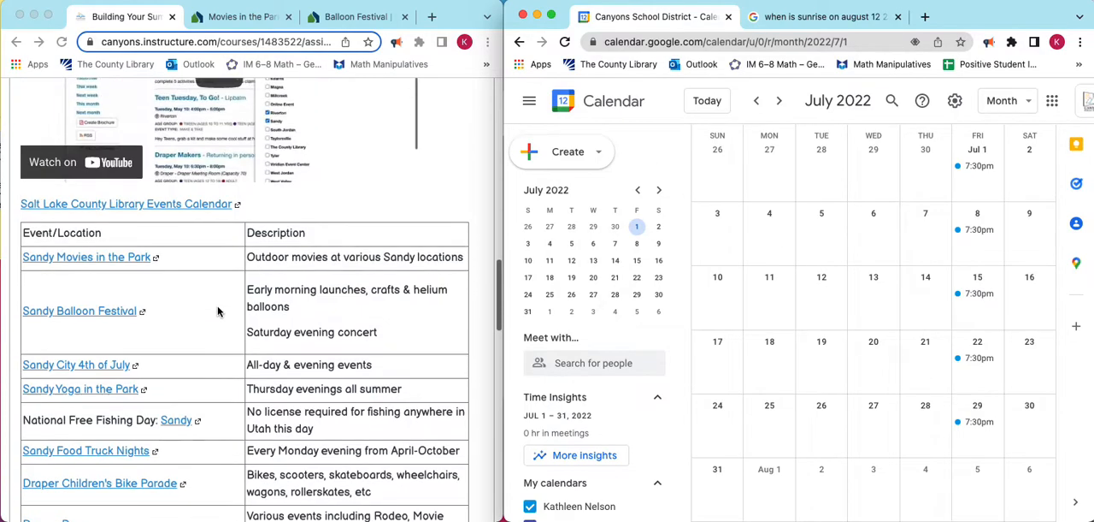
scroll(218, 311, up, 1)
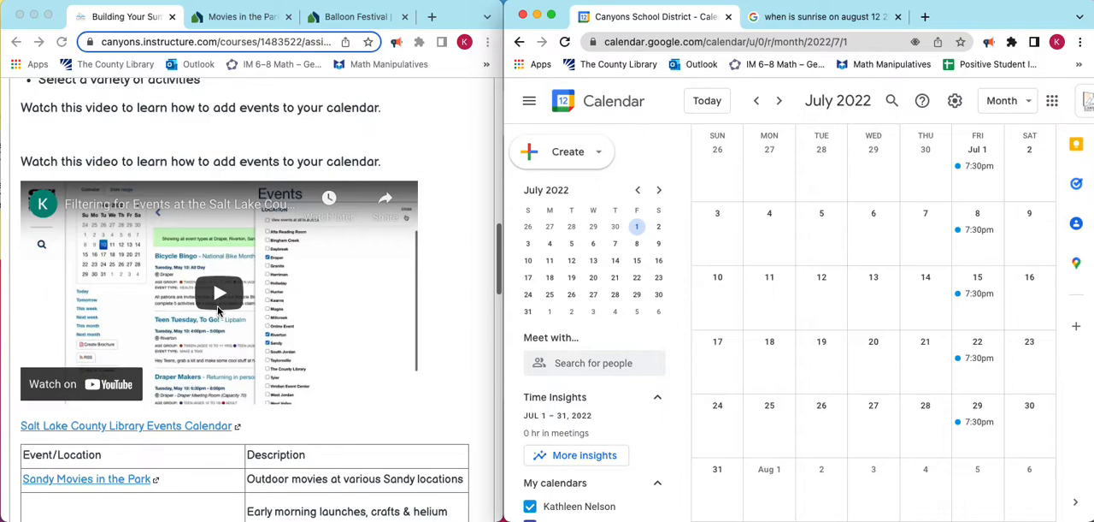